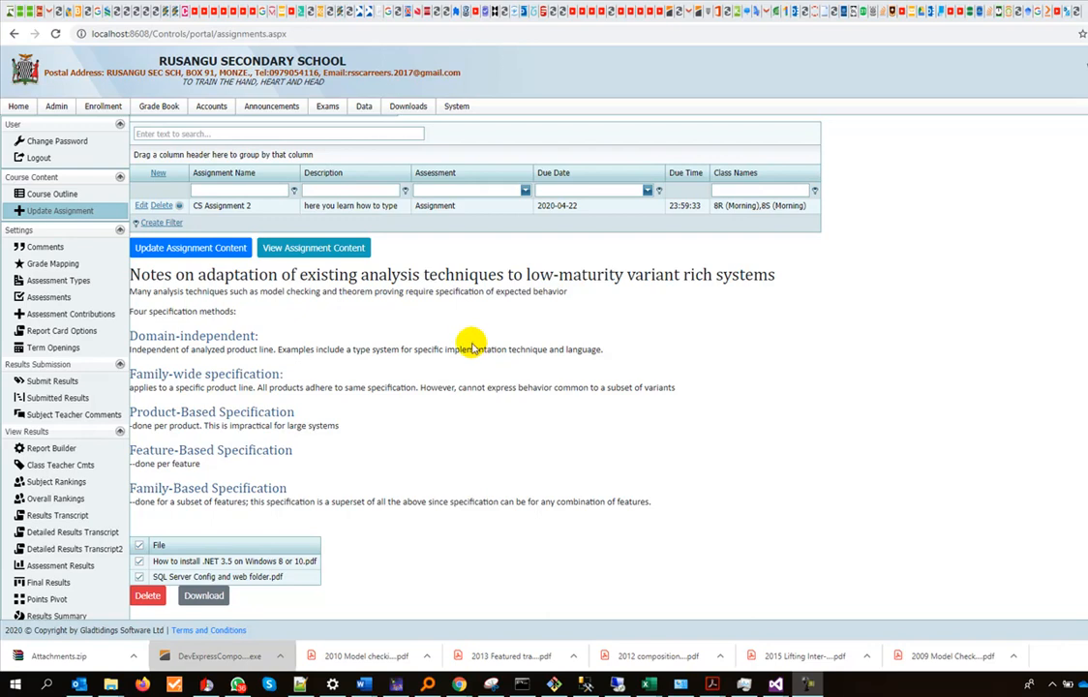
Open the Grade Book's Assessments page and examine the defined assessments and their types
click(170, 106)
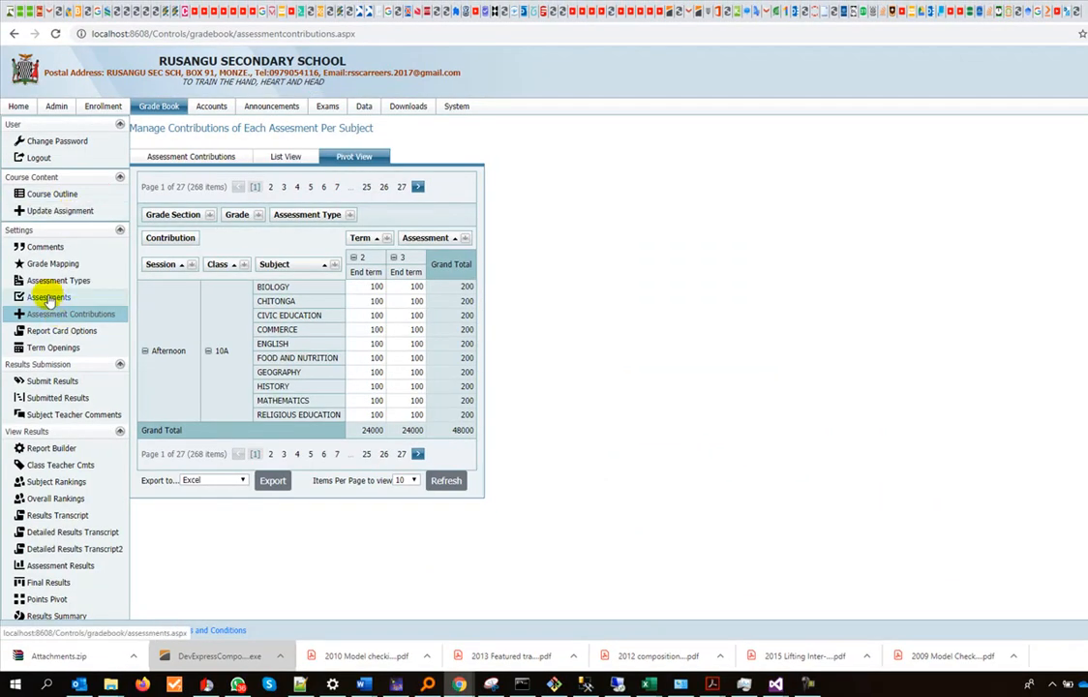
click(93, 451)
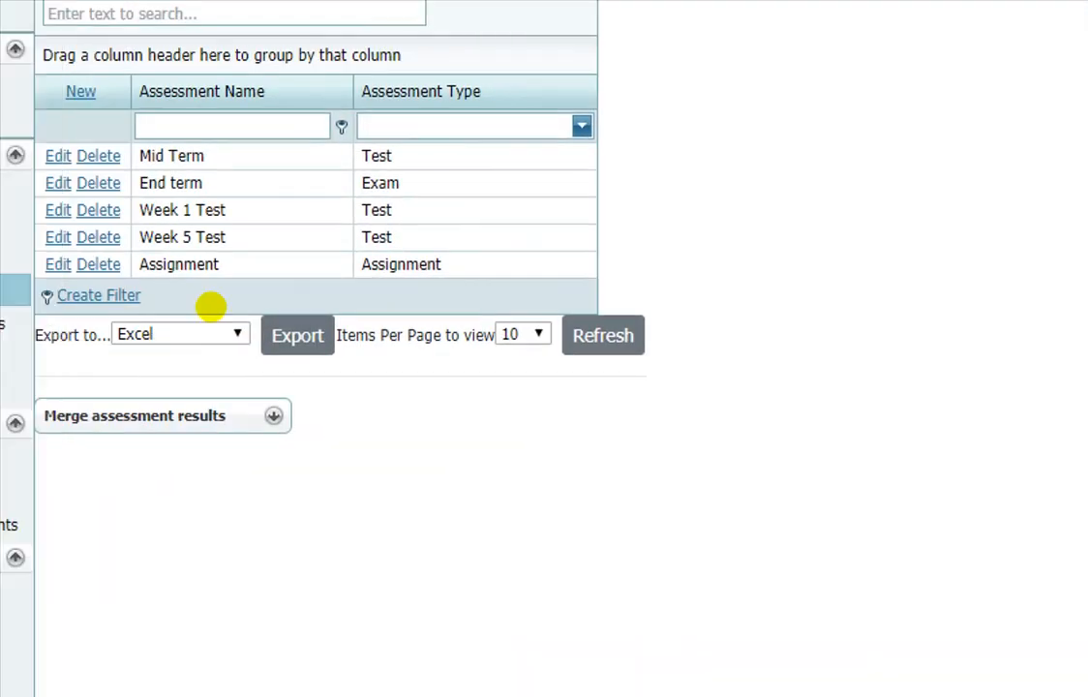
click(121, 262)
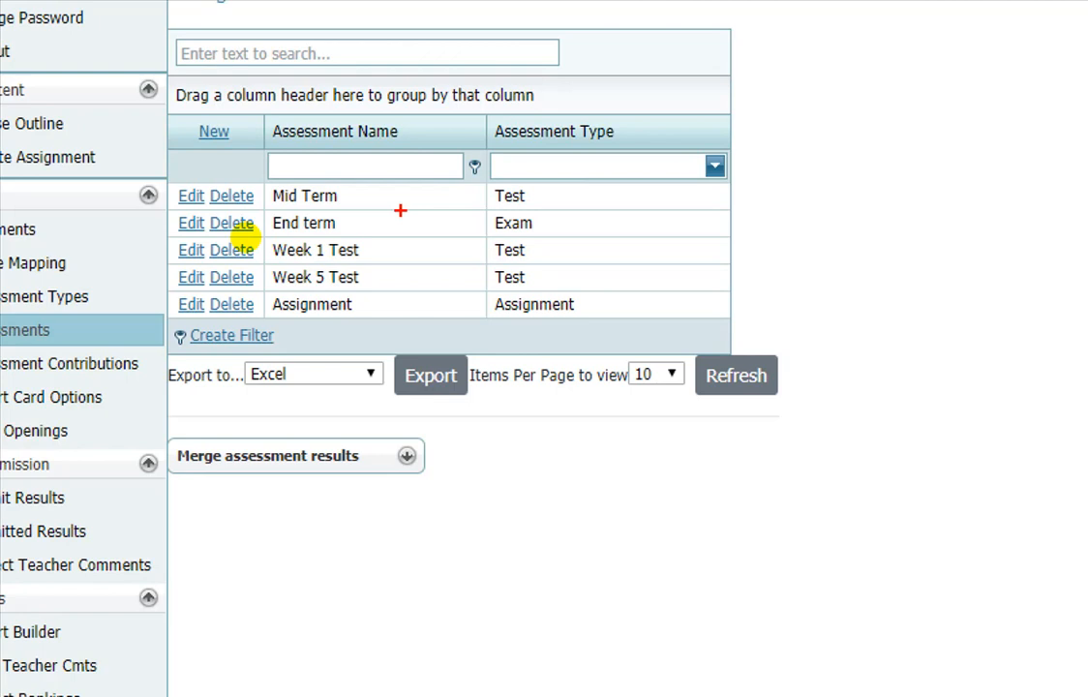
click(239, 250)
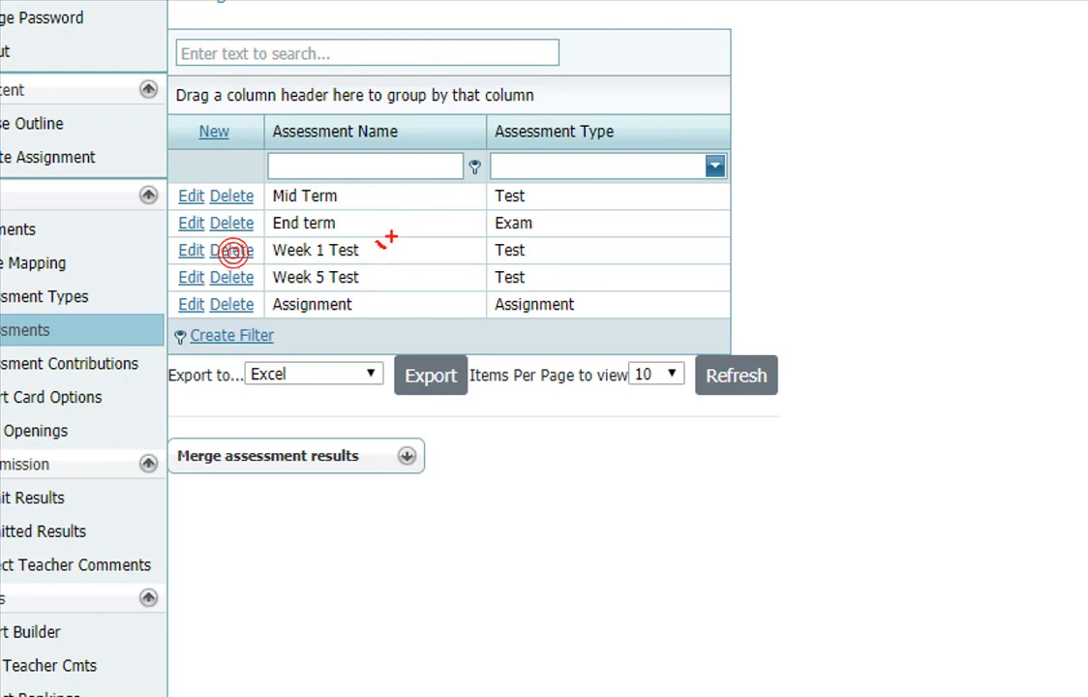
click(227, 279)
drag(398, 290, 377, 321)
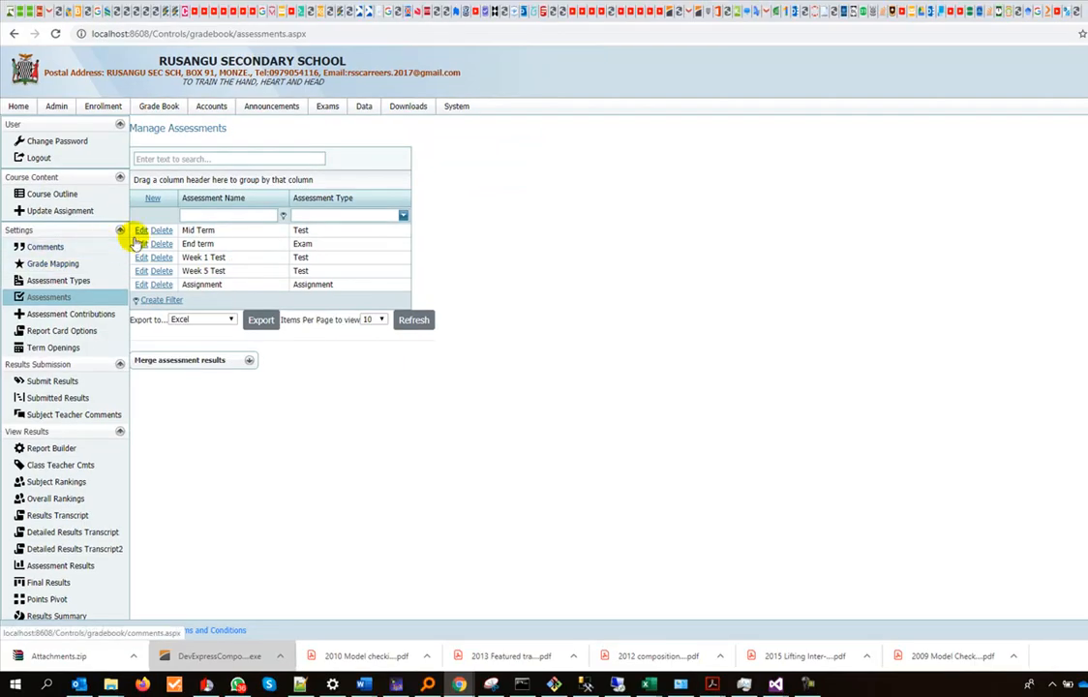
Open the course assignment update page and select the DESIGN AND TECHNOLOGY subject for Junior Secondary
click(42, 211)
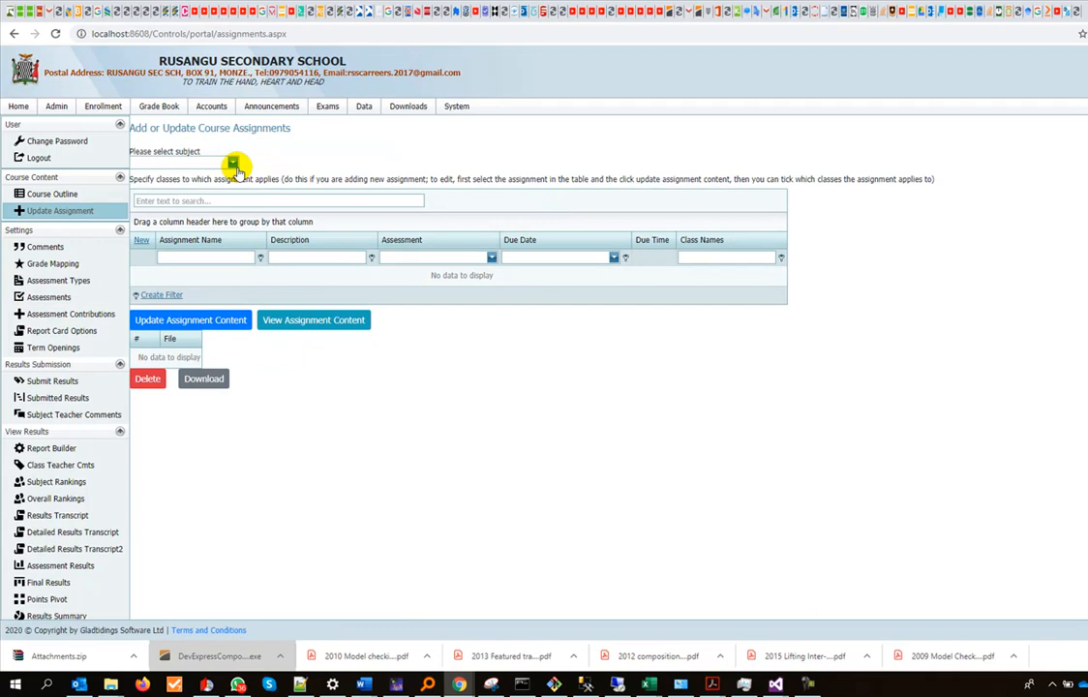
click(233, 163)
click(233, 164)
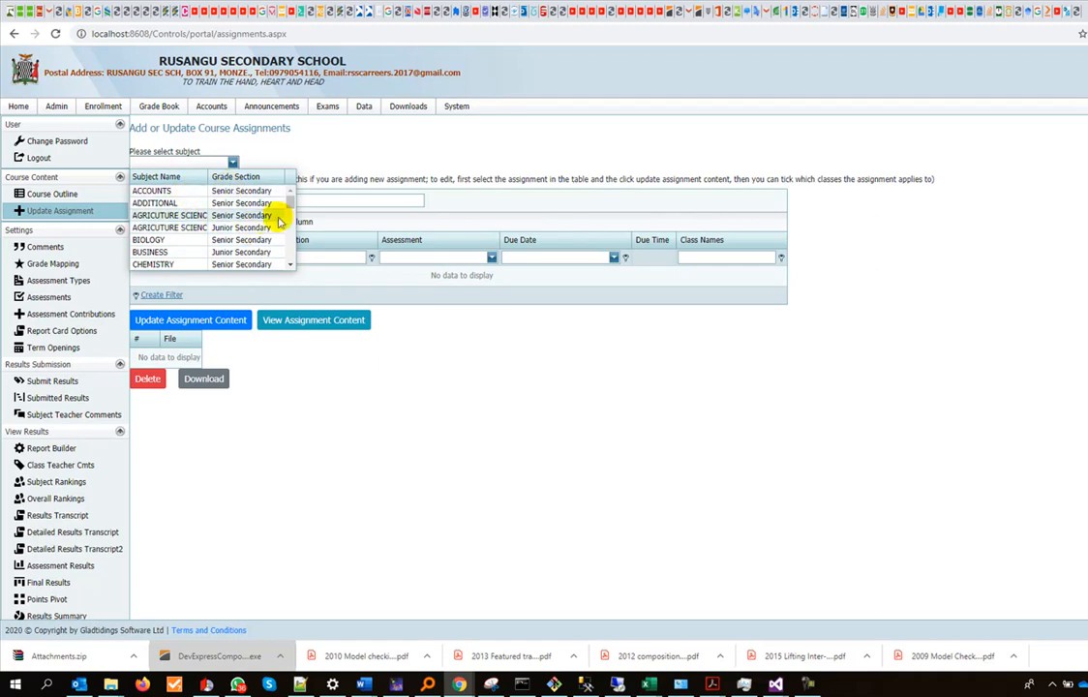
drag(290, 205, 291, 229)
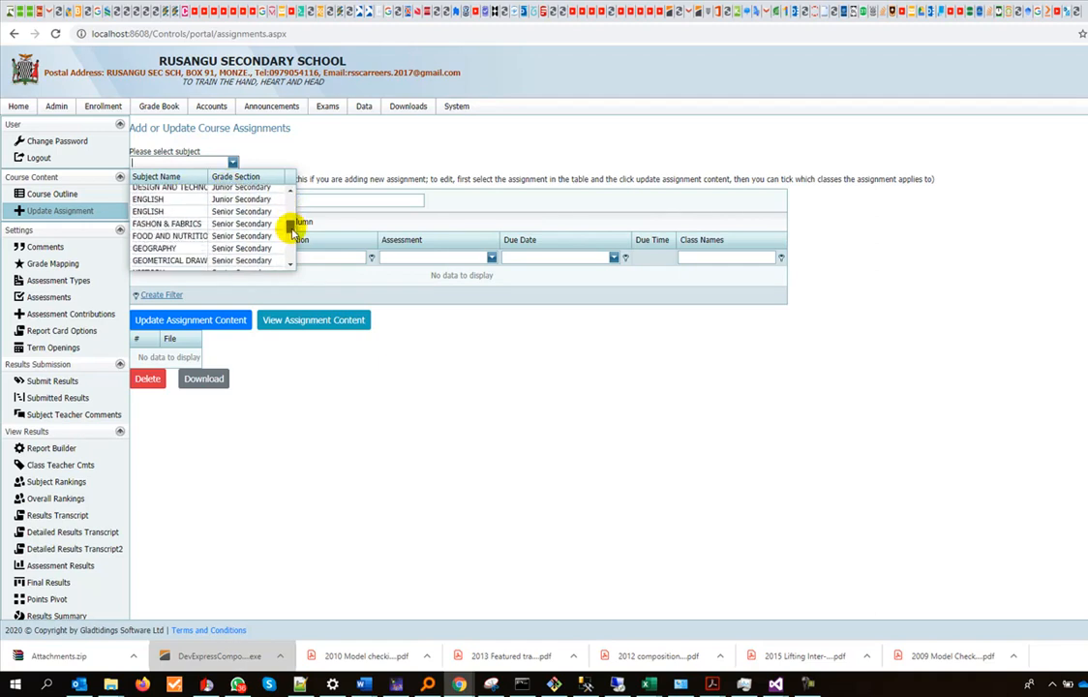
click(202, 187)
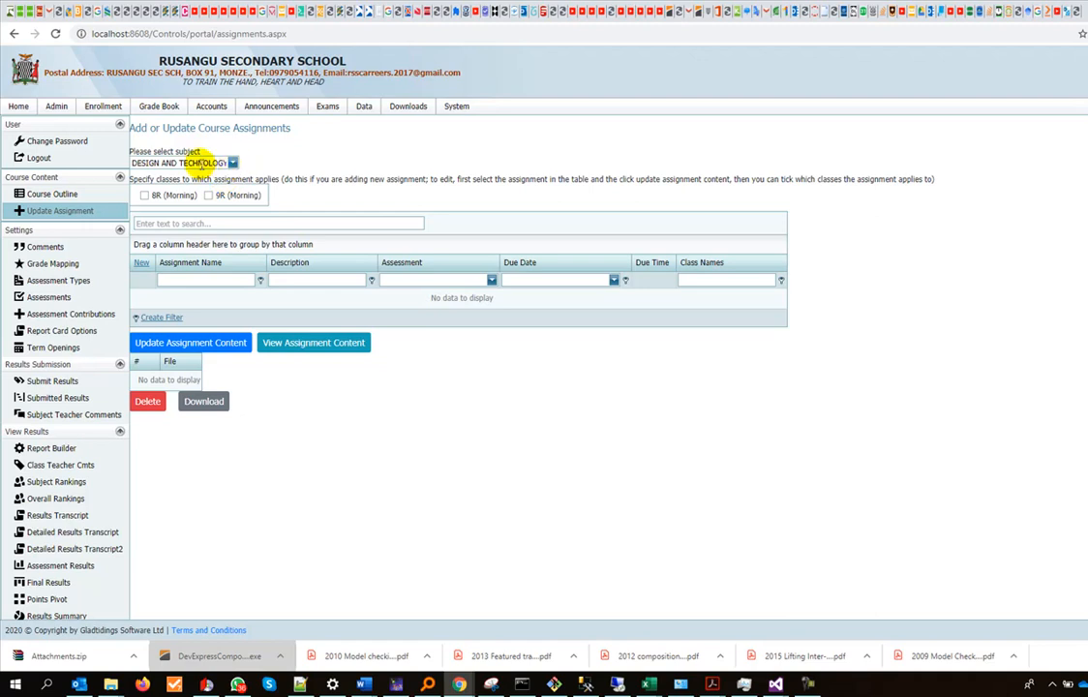
Switch the subject to ENGLISH Junior Secondary and to HISTORY Senior Secondary to view the classes offered for each
click(198, 162)
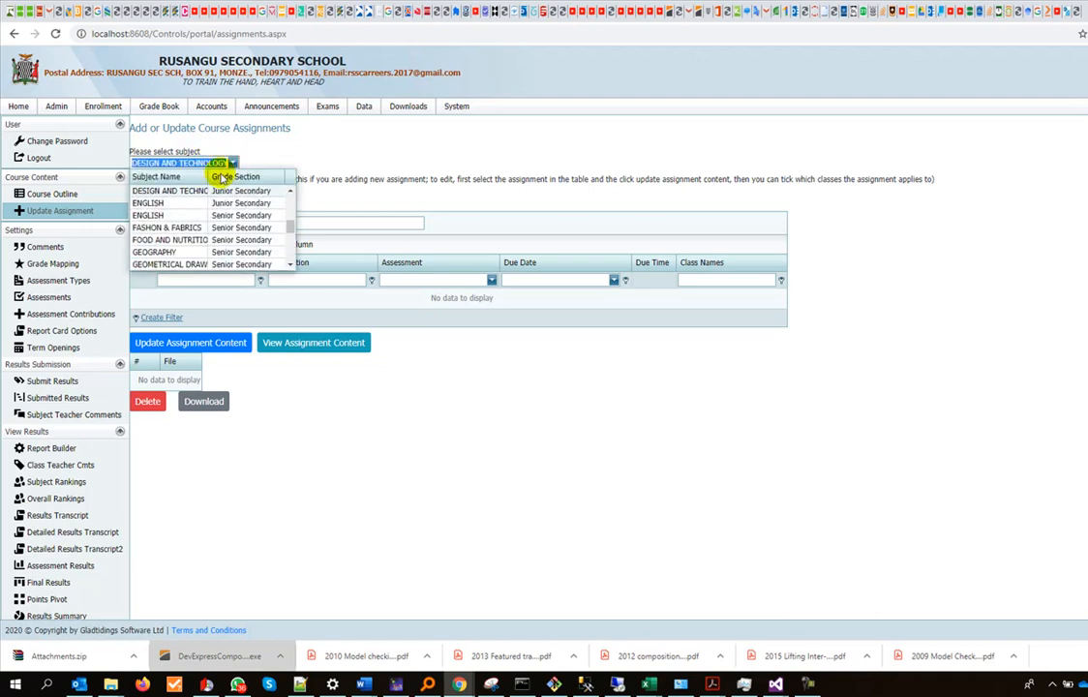
click(189, 203)
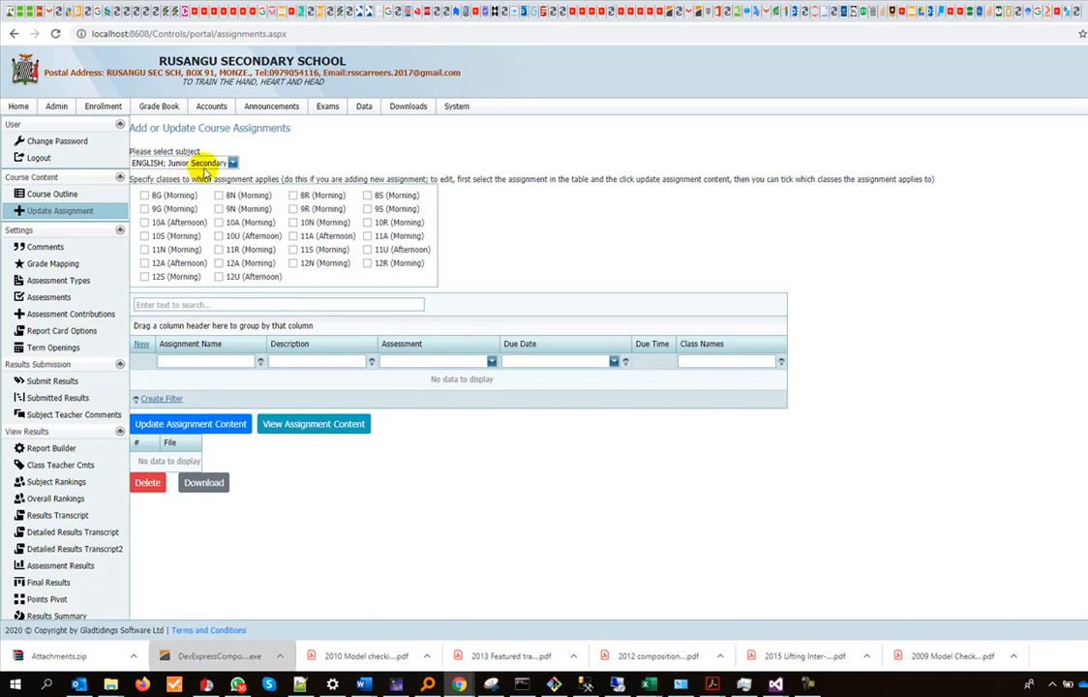
click(232, 163)
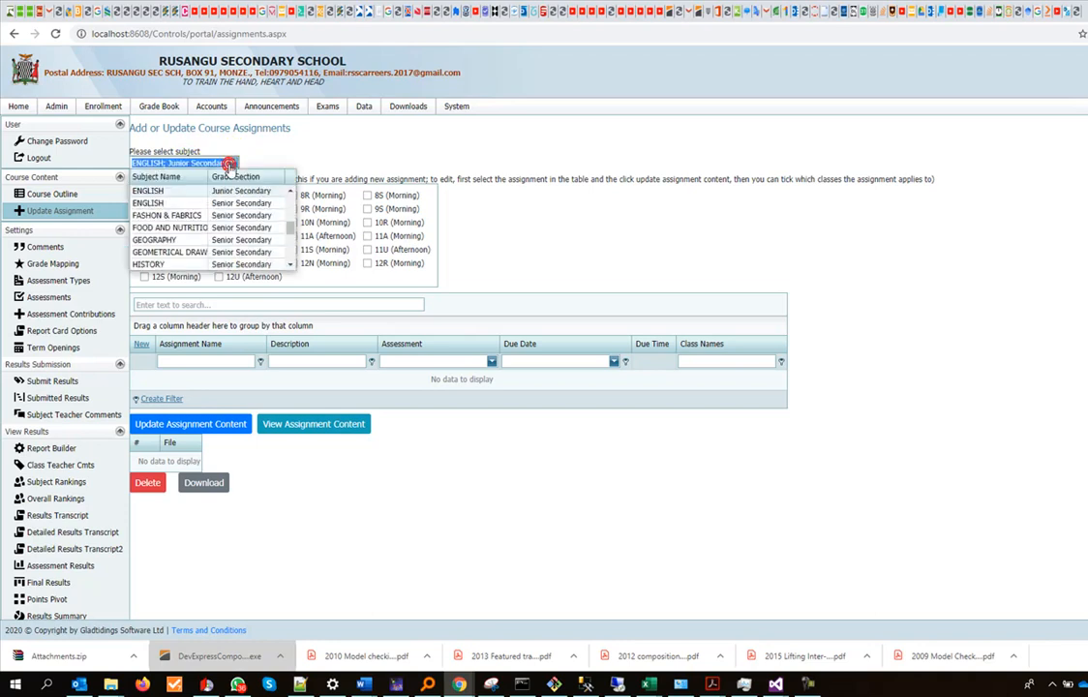
click(182, 264)
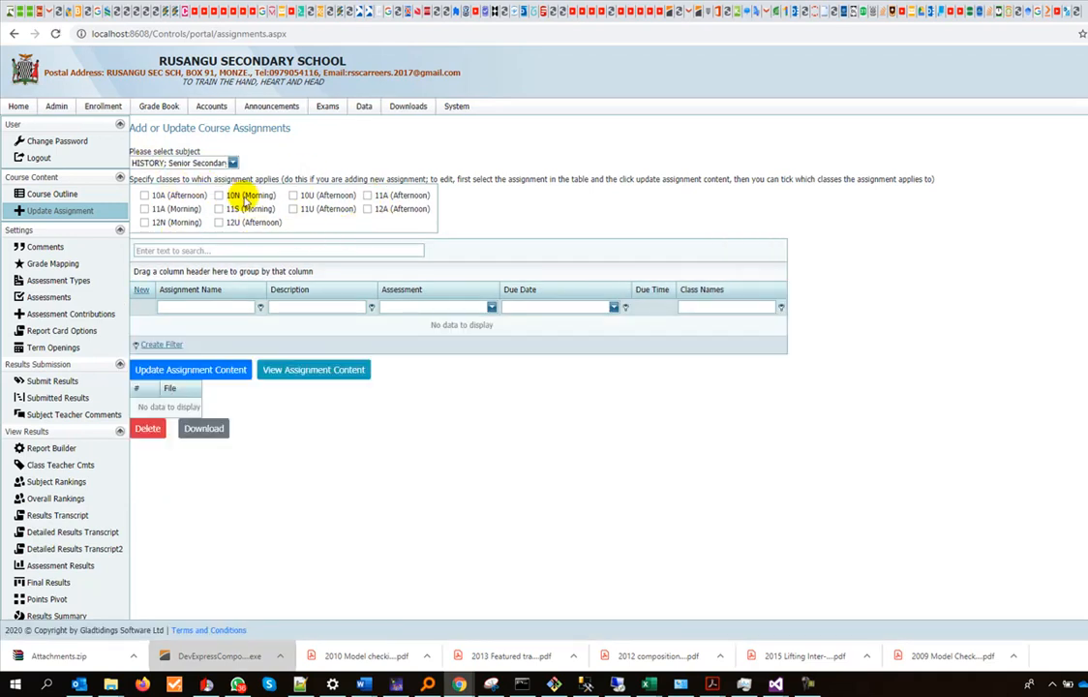
Select the DESIGN & TECHNOLOGY Senior Secondary subject and apply the assignment to classes 12A (Morning) and 12R (Morning)
click(232, 162)
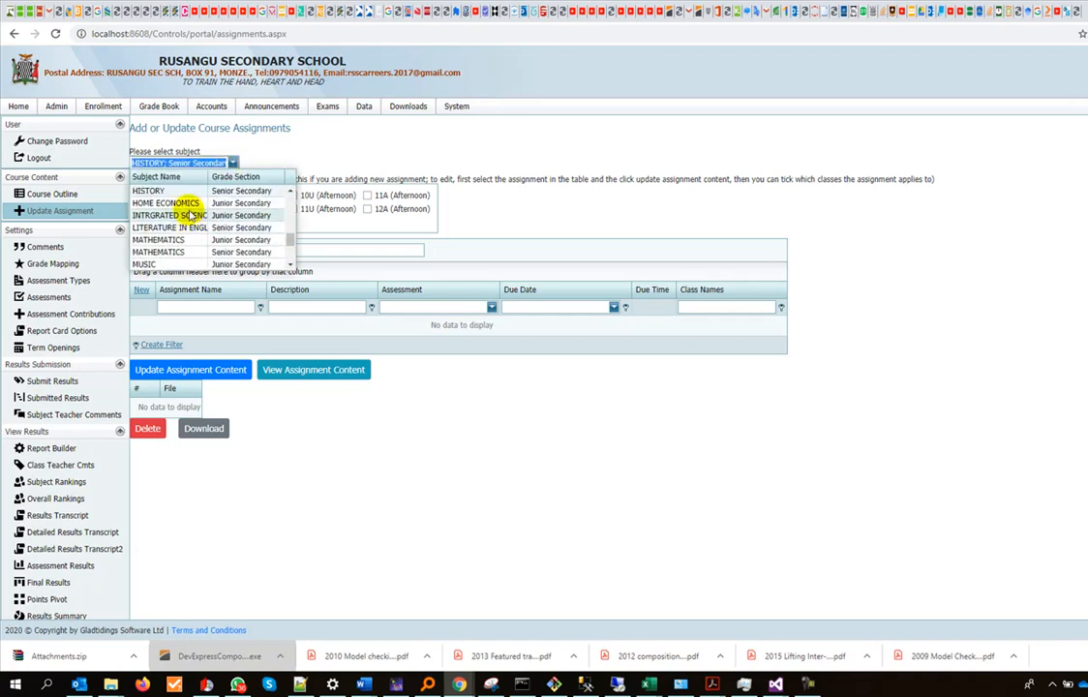
scroll(190, 214, up, 2)
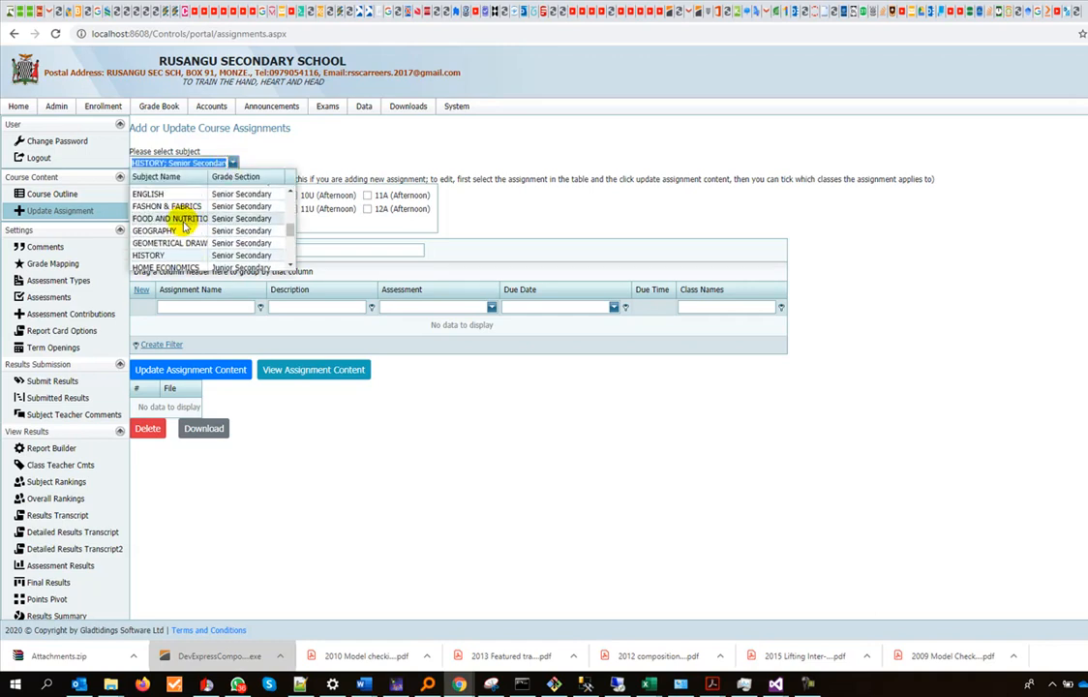
text(desi)
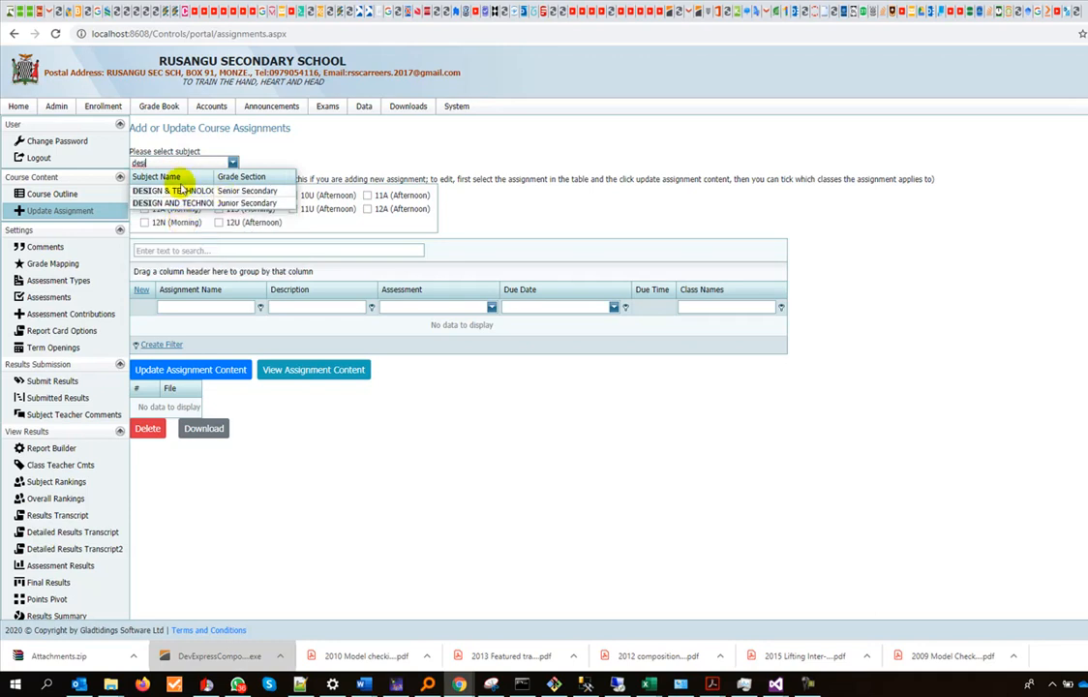
click(192, 190)
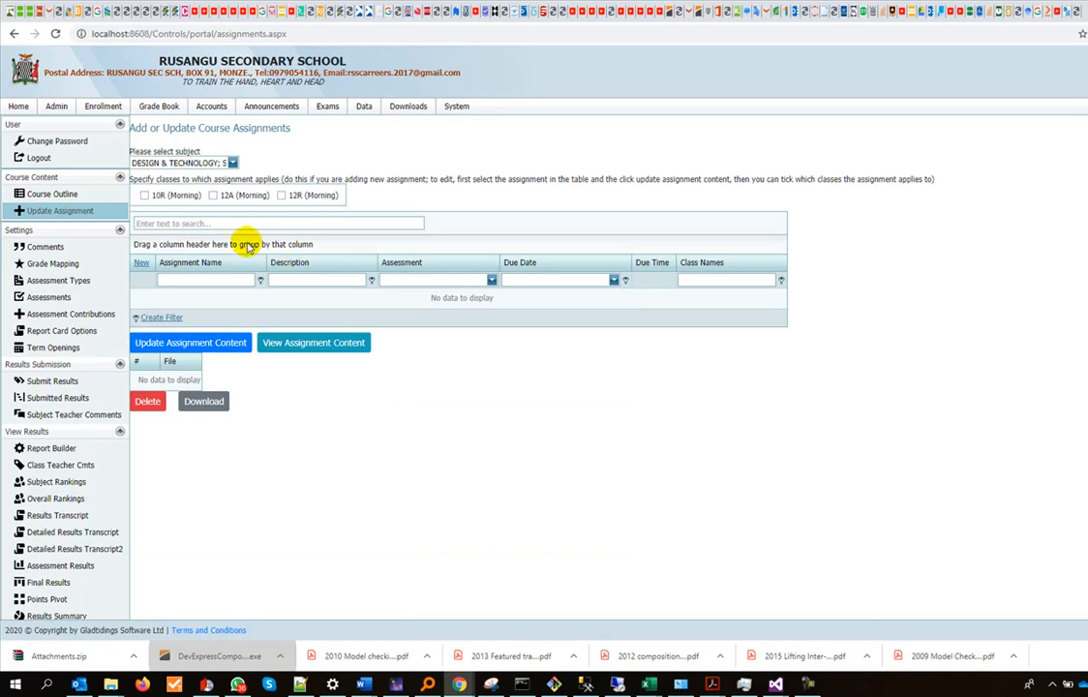
click(237, 198)
click(313, 197)
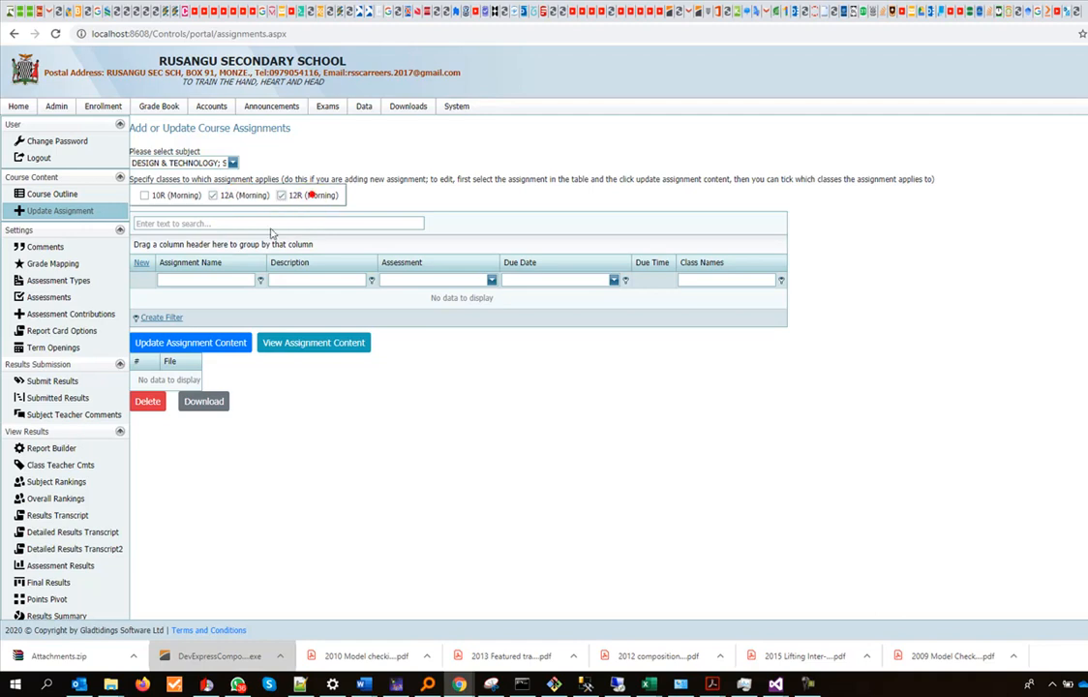
Start a new assignment named "DT Assignment 1" with the description "here you practice computers"
click(141, 263)
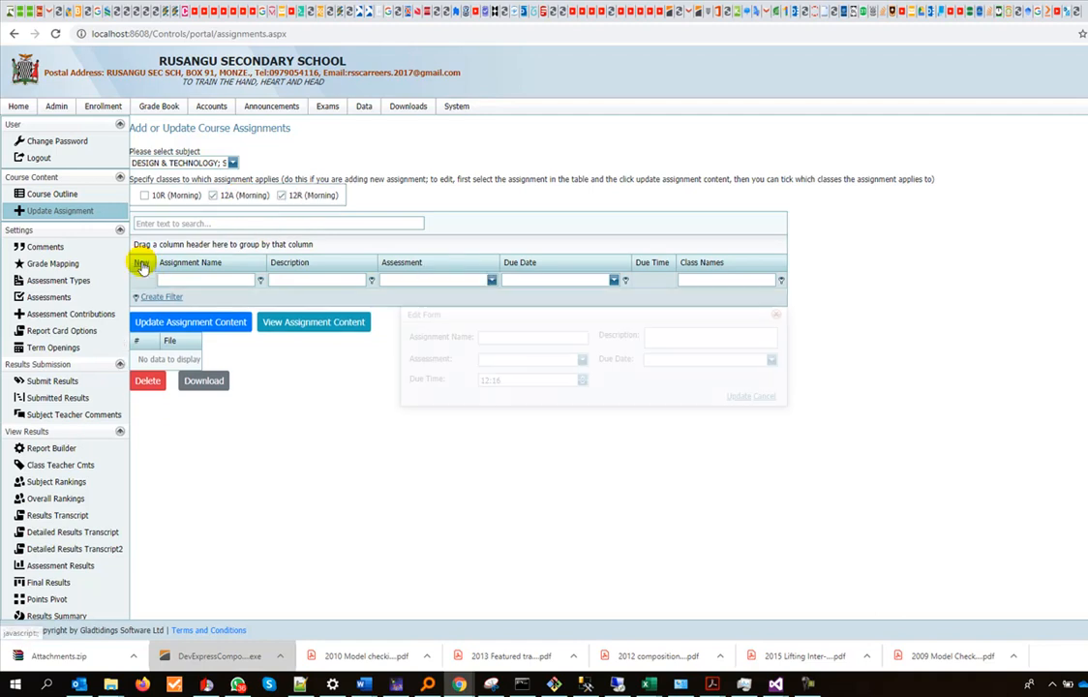
drag(472, 308, 239, 236)
click(271, 265)
click(271, 265)
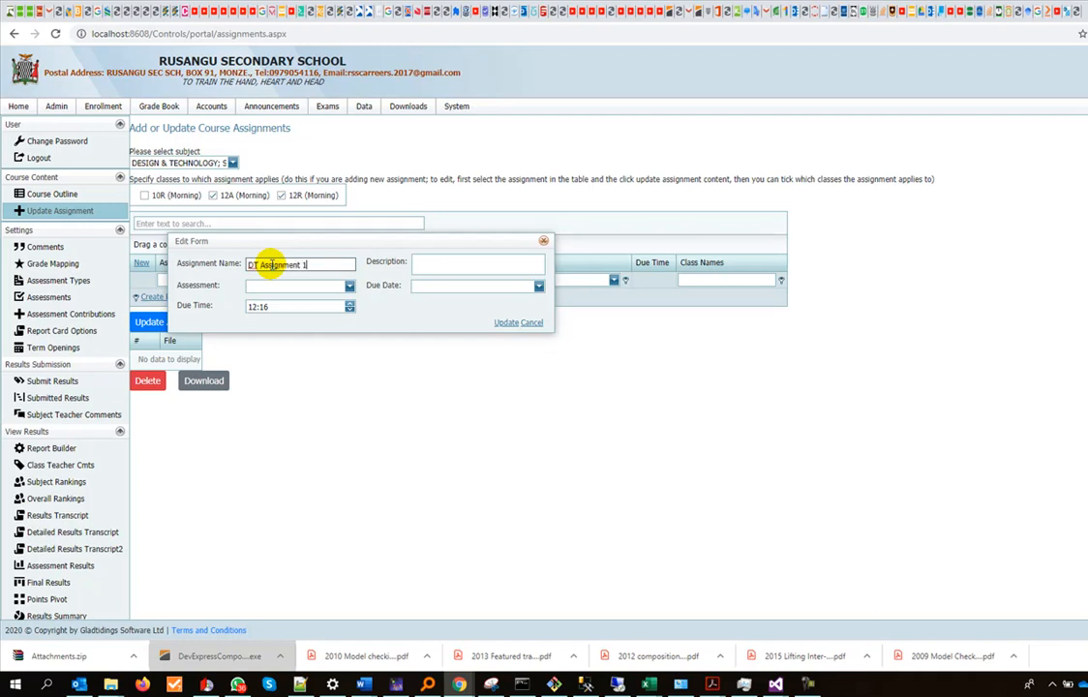
click(438, 260)
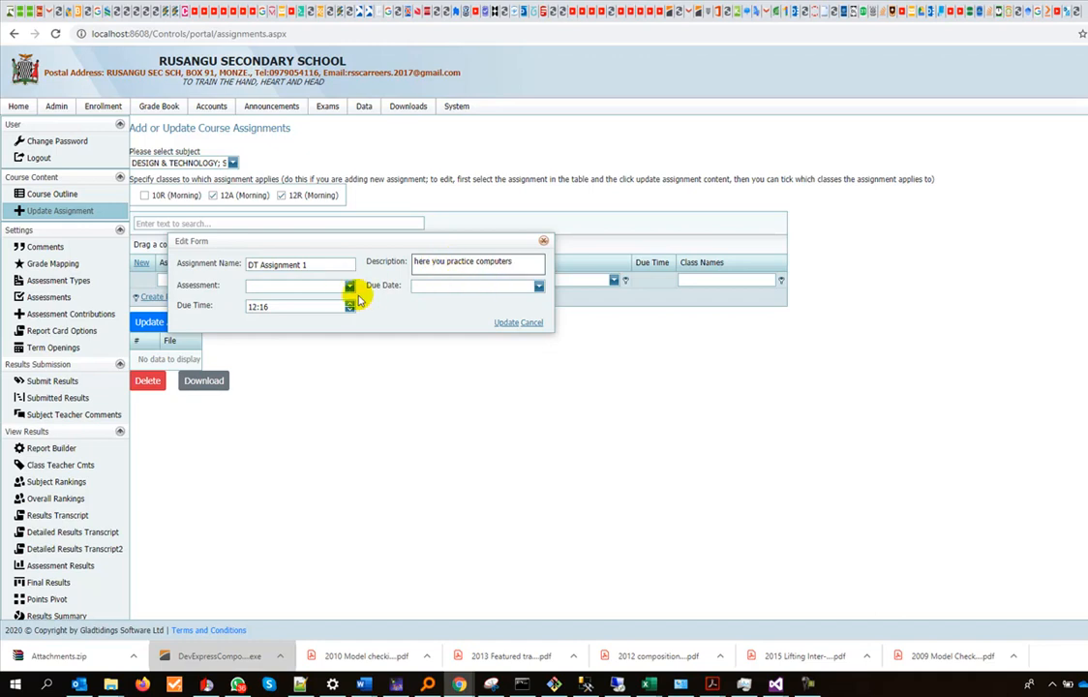
Set the assessment to Assignment and the due date to 2020-04-22, and save the new assignment
click(349, 287)
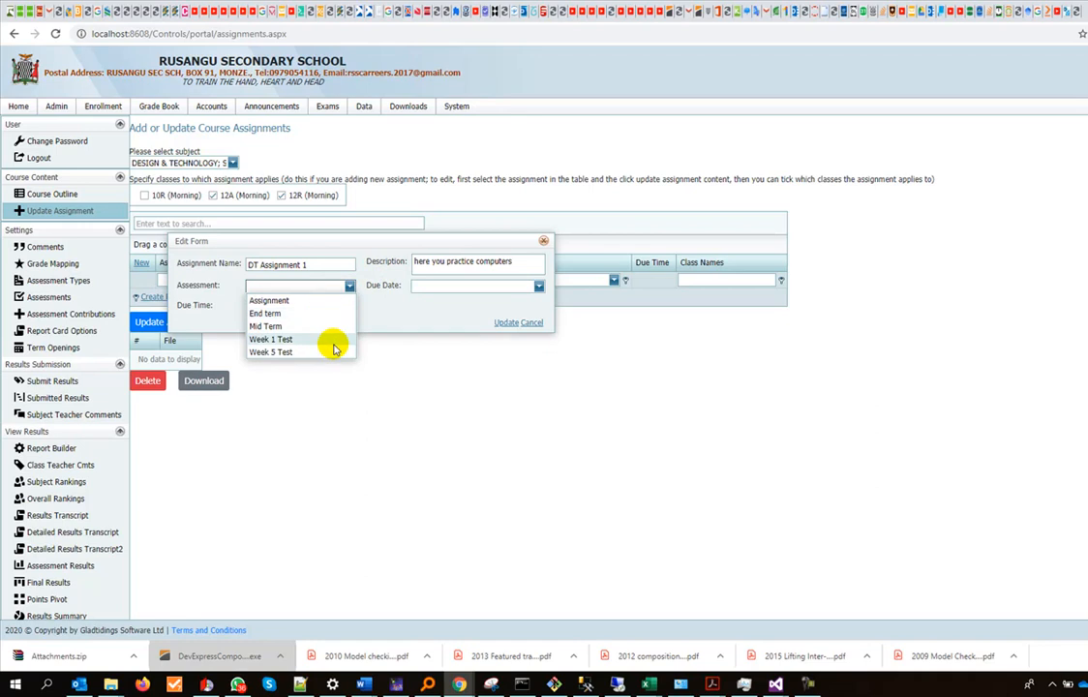
click(312, 301)
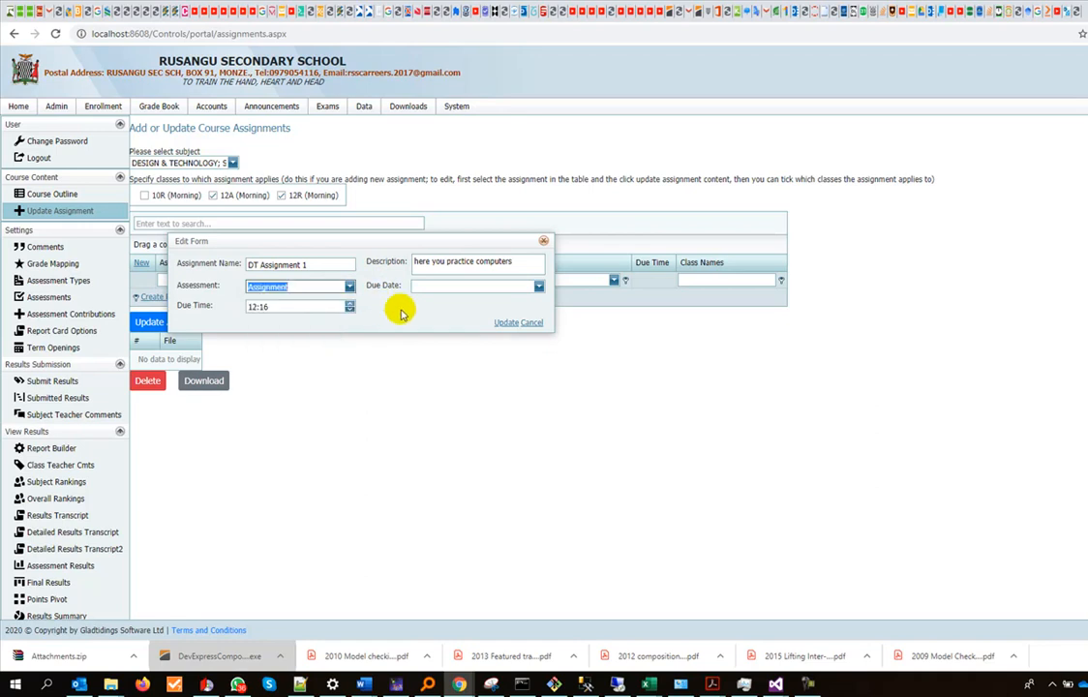
click(538, 285)
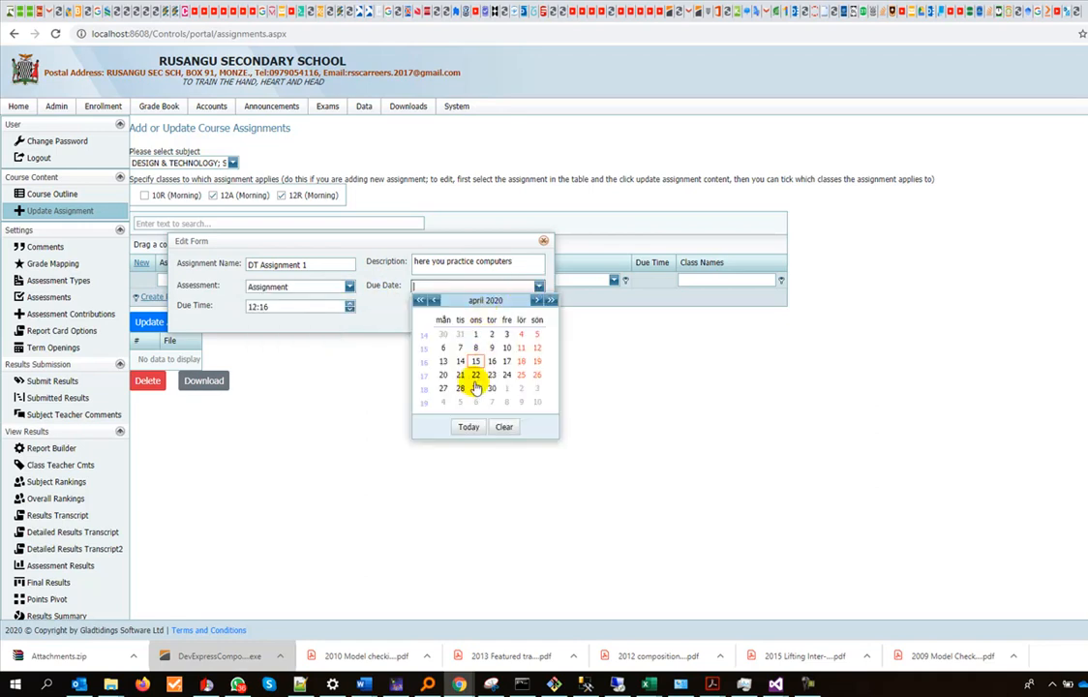
click(475, 374)
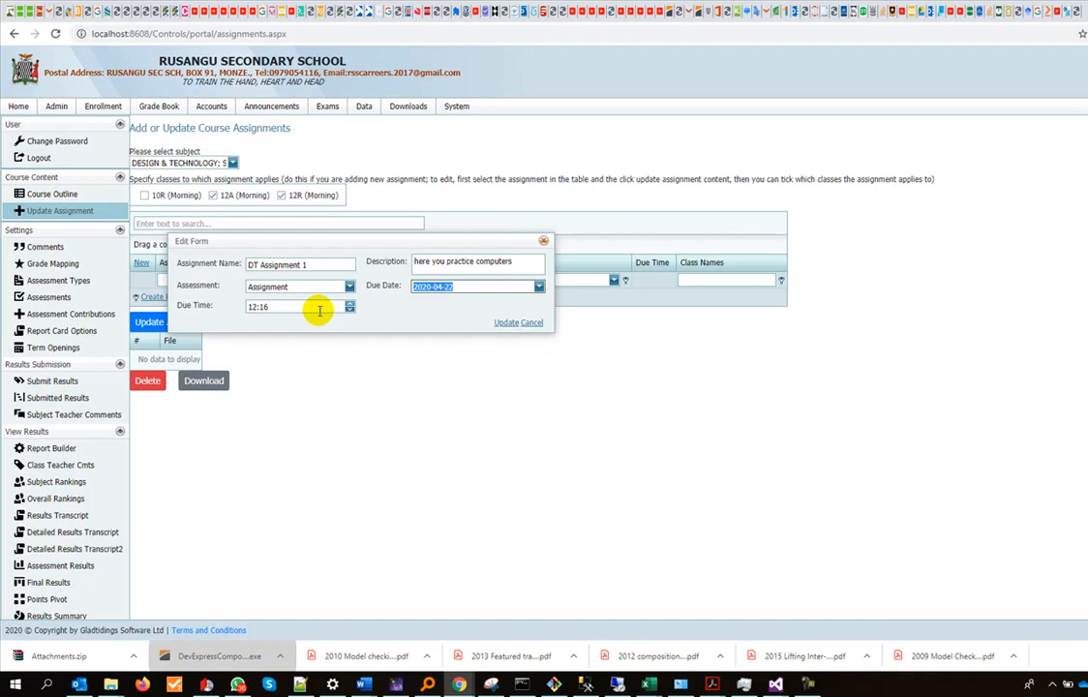
click(505, 323)
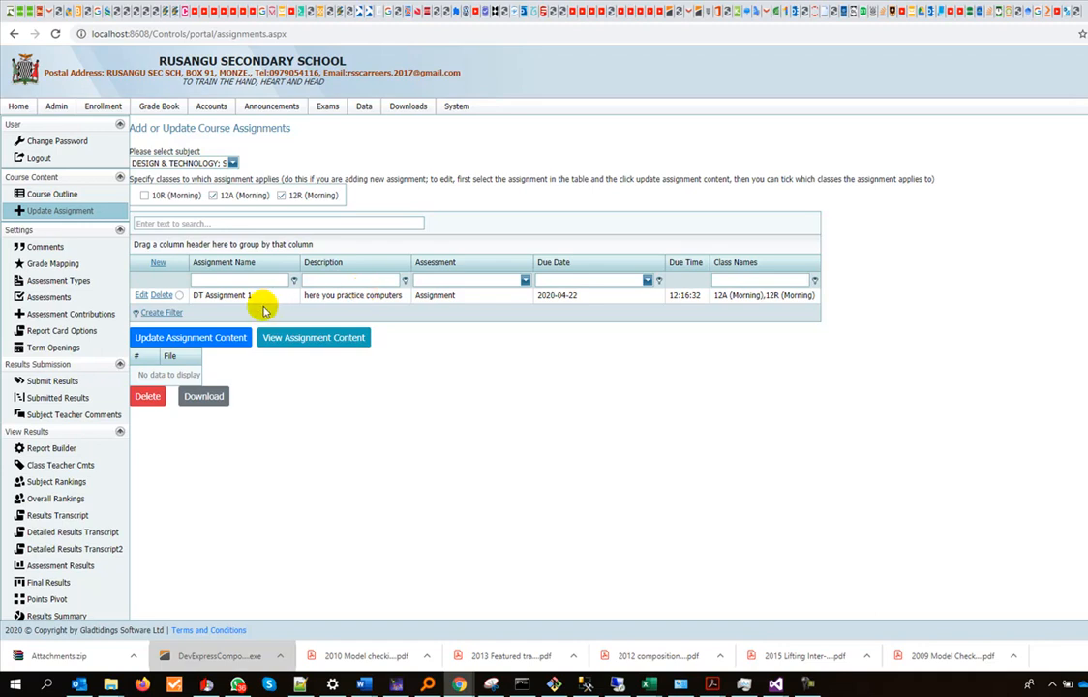
Select DT Assignment 1 in the assignment table and open its content for updating
click(230, 297)
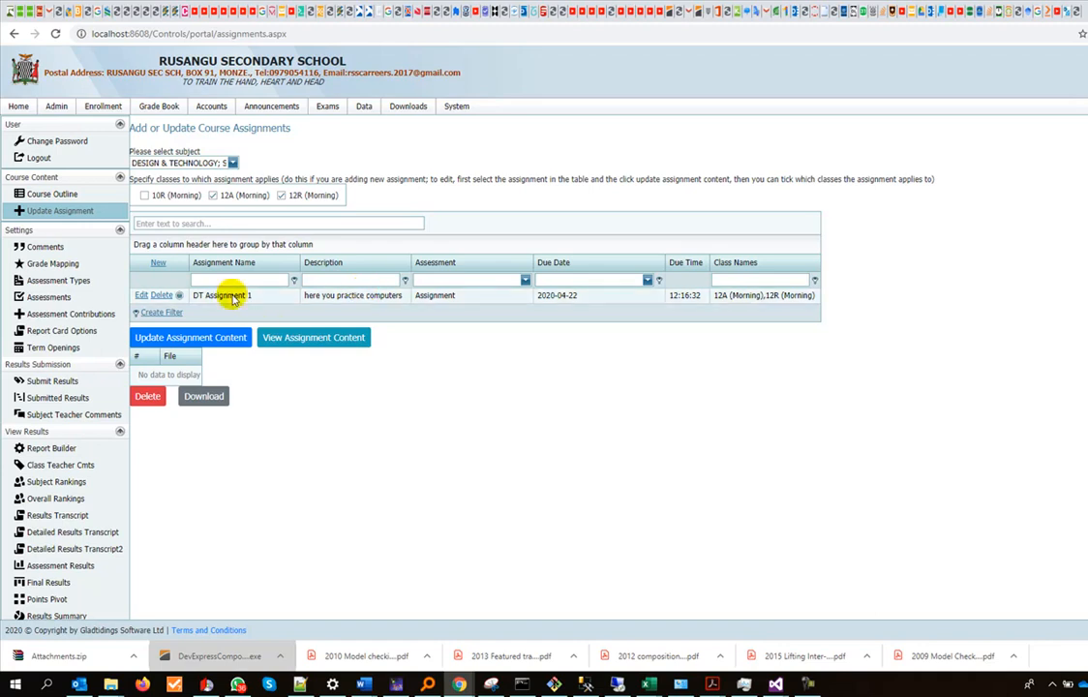
key(ctrl+1)
click(237, 296)
mouse_move(117, 285)
mouse_down()
mouse_move(145, 292)
mouse_move(138, 281)
mouse_up()
key(Escape)
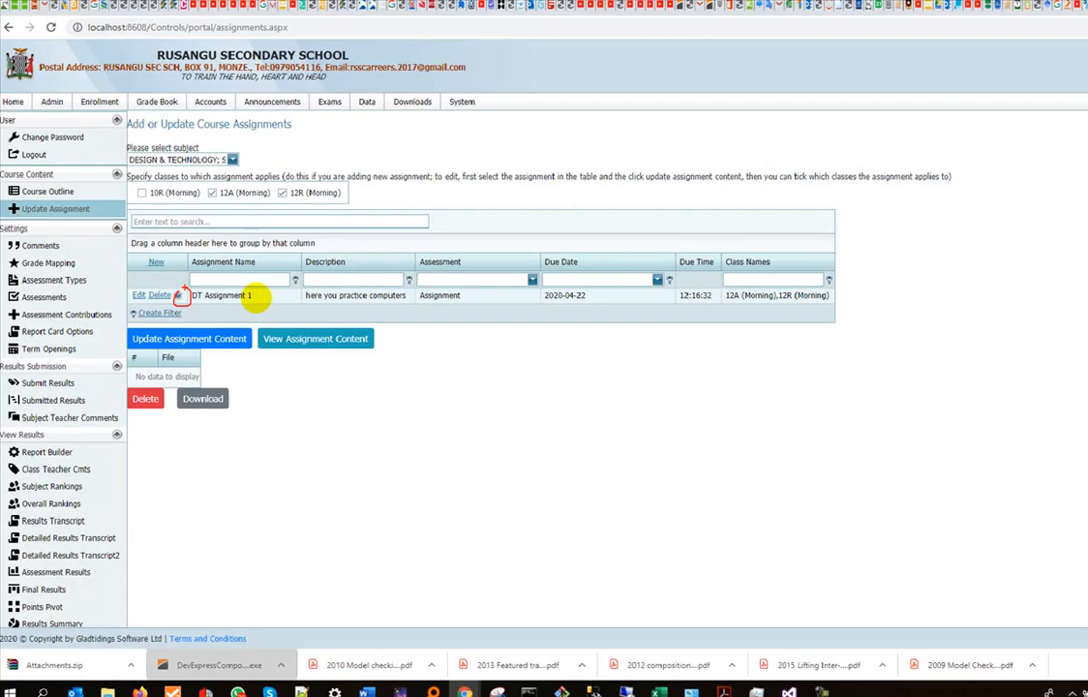
click(202, 339)
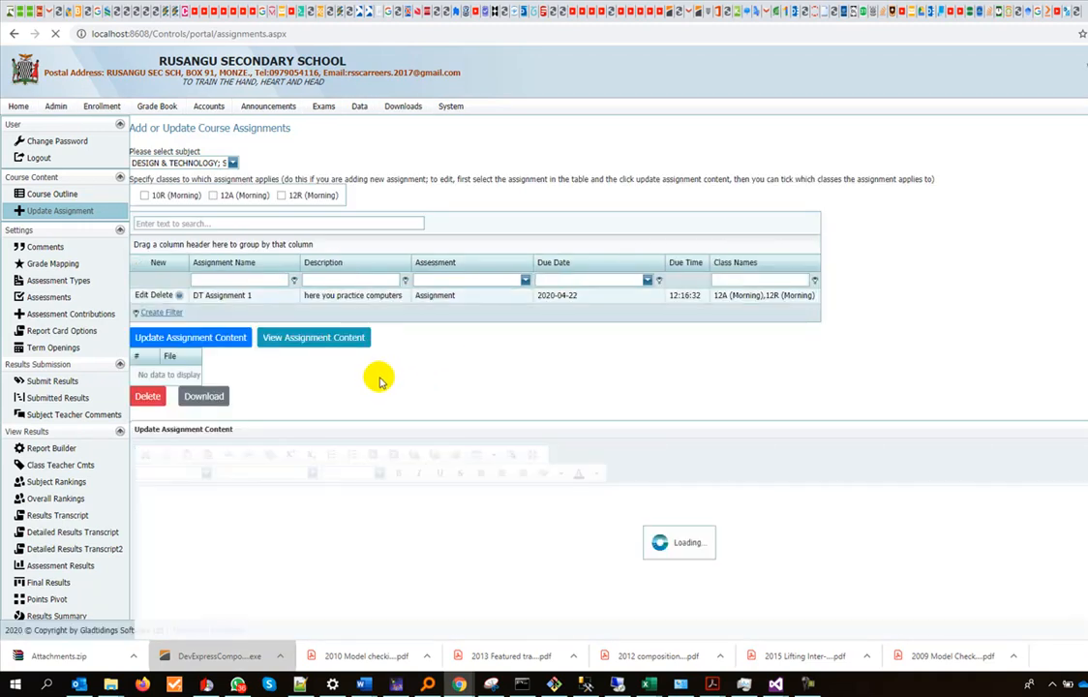
scroll(379, 378, down, 2)
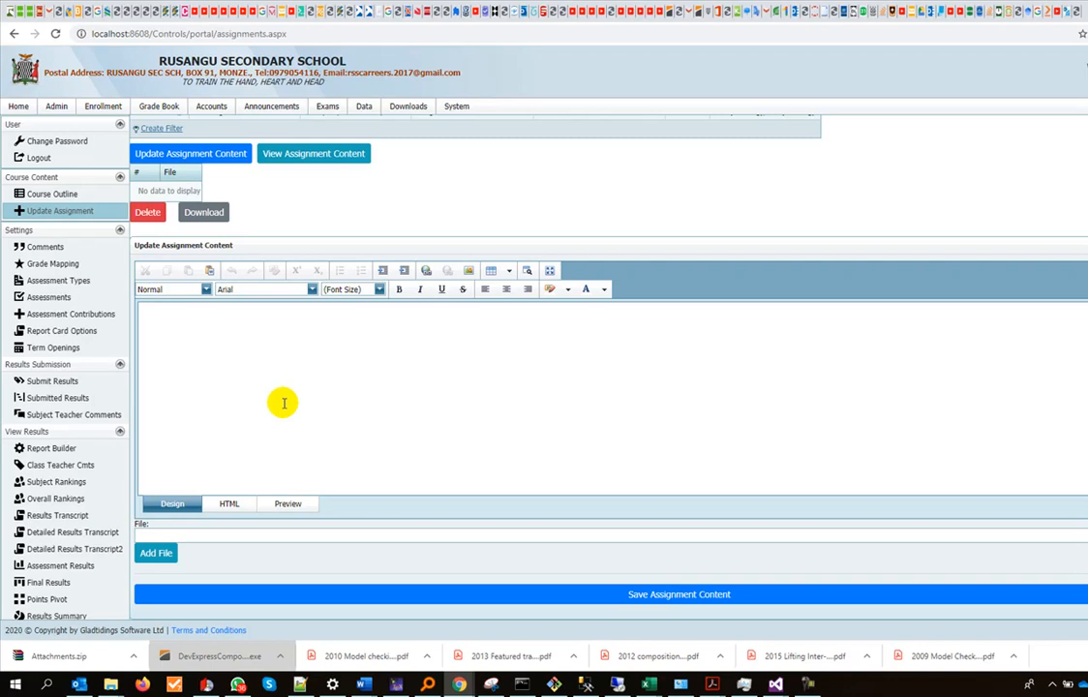
Insert the text of the Word document "Notes on adaptation of existing analysis techniques to low.docx" into the assignment's content editor
click(225, 342)
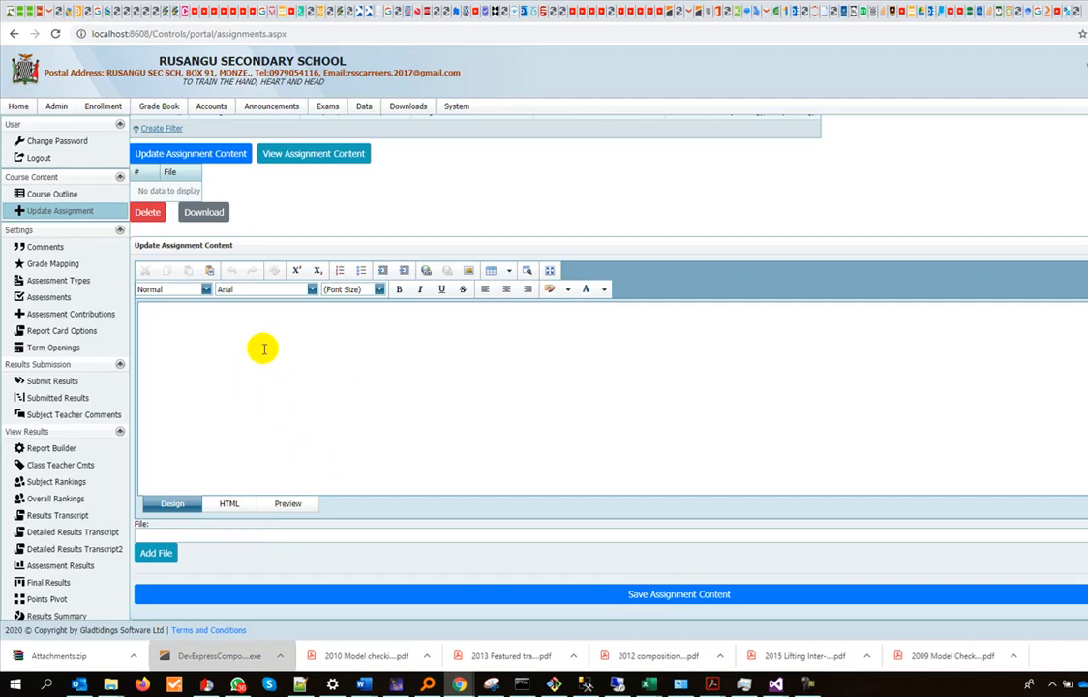
mouse_move(363, 685)
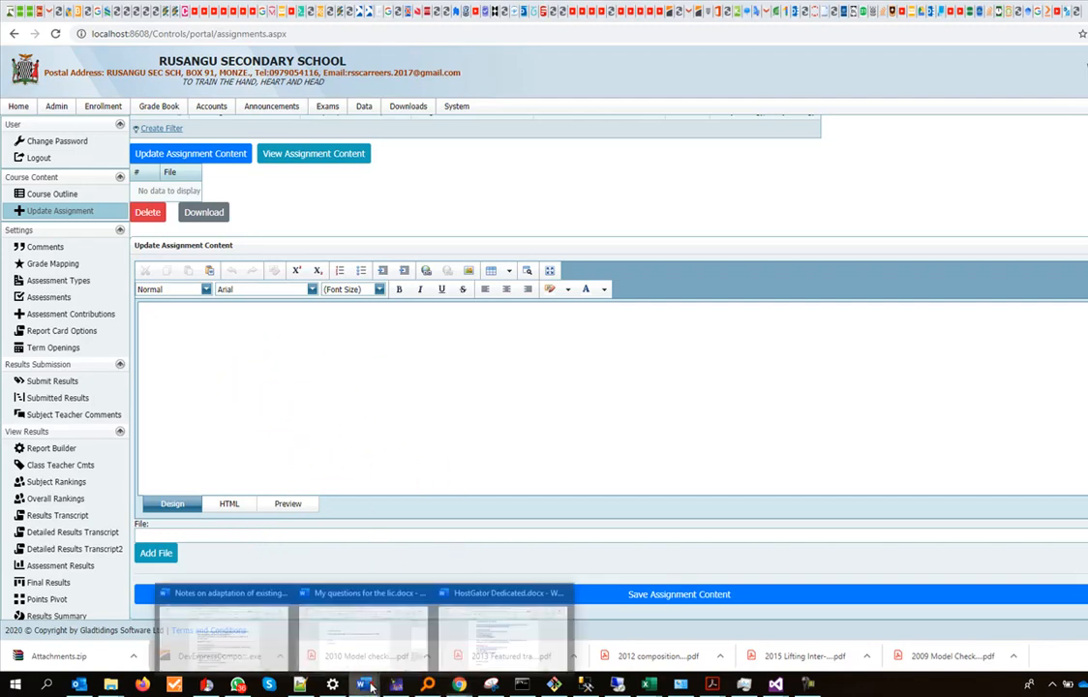
click(229, 630)
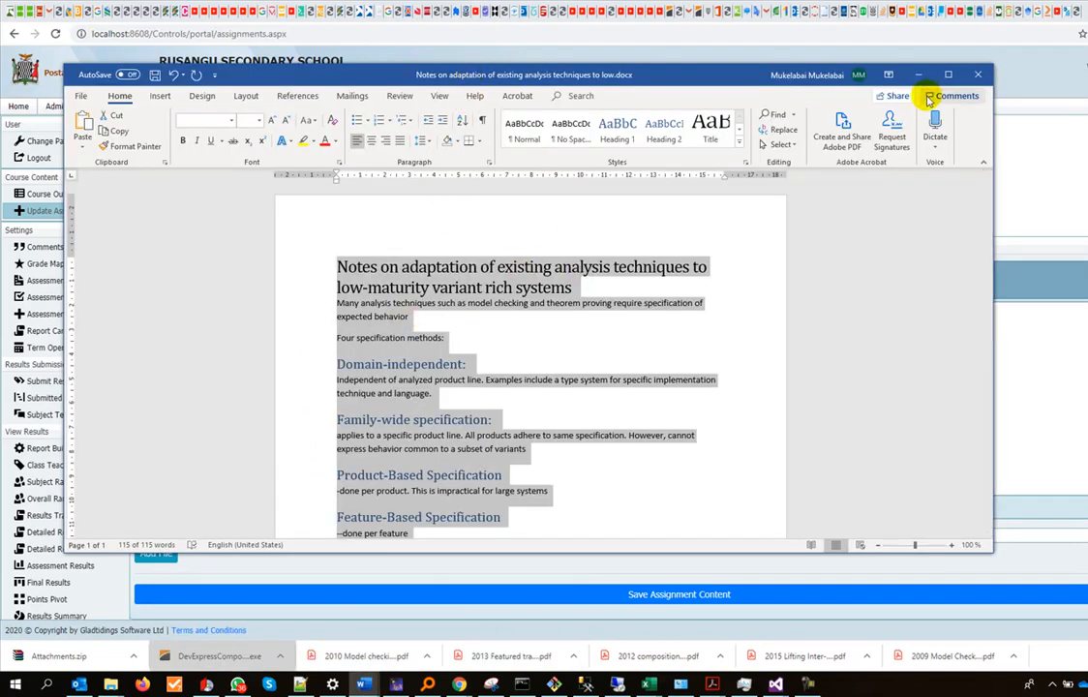
click(1024, 151)
click(389, 372)
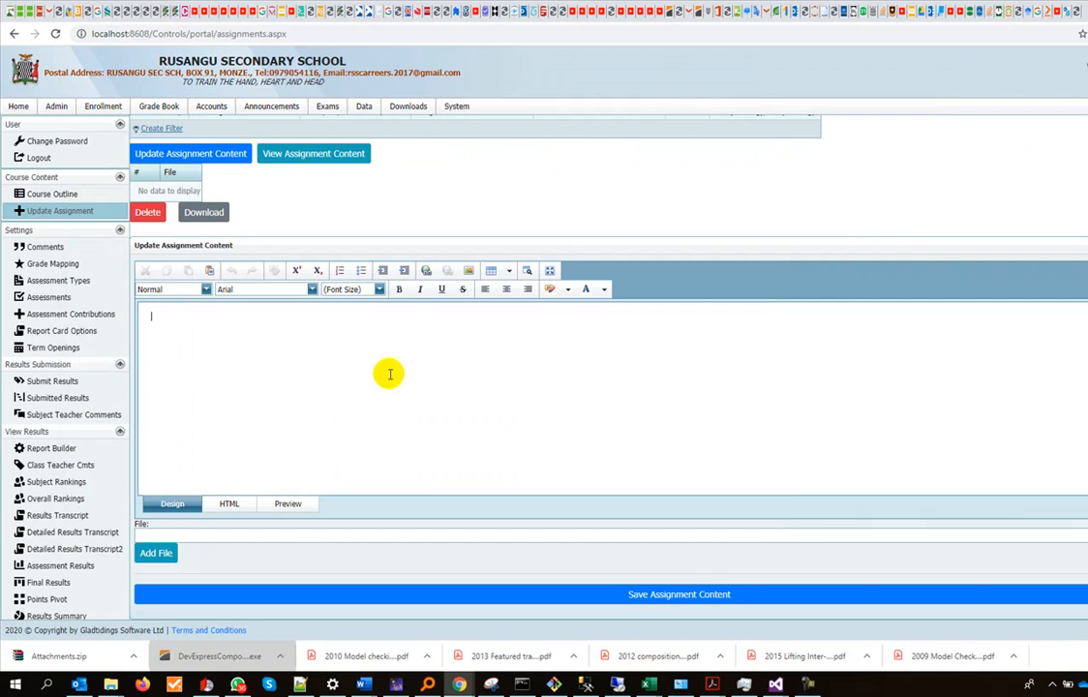
key(ctrl+v)
scroll(299, 391, down, 2)
scroll(299, 391, up, 2)
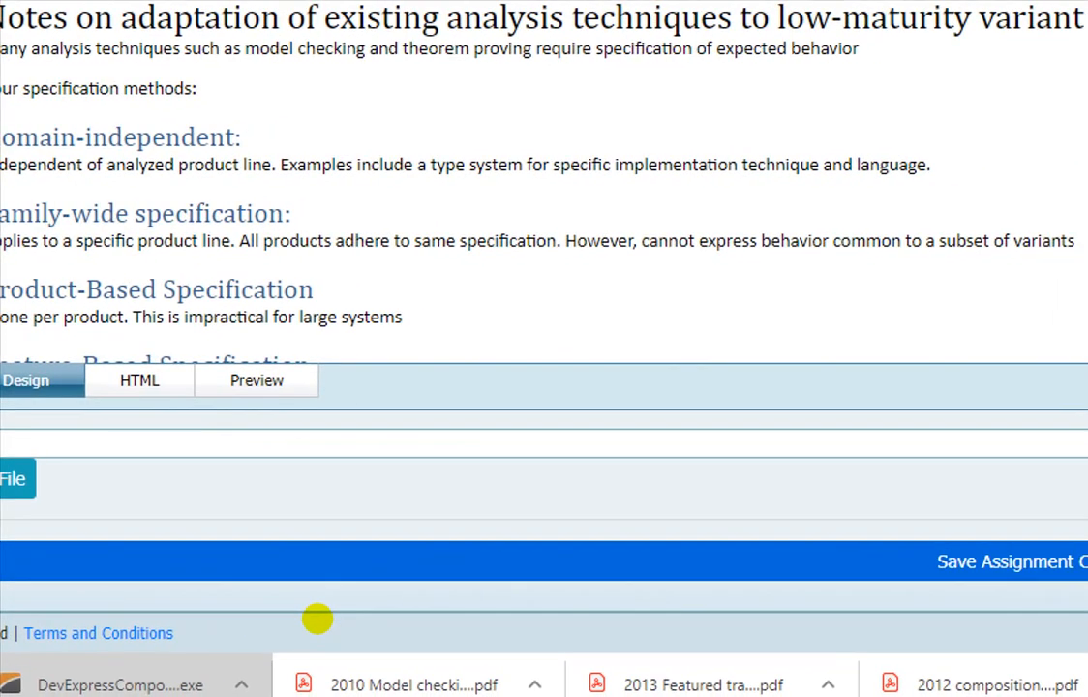
click(312, 618)
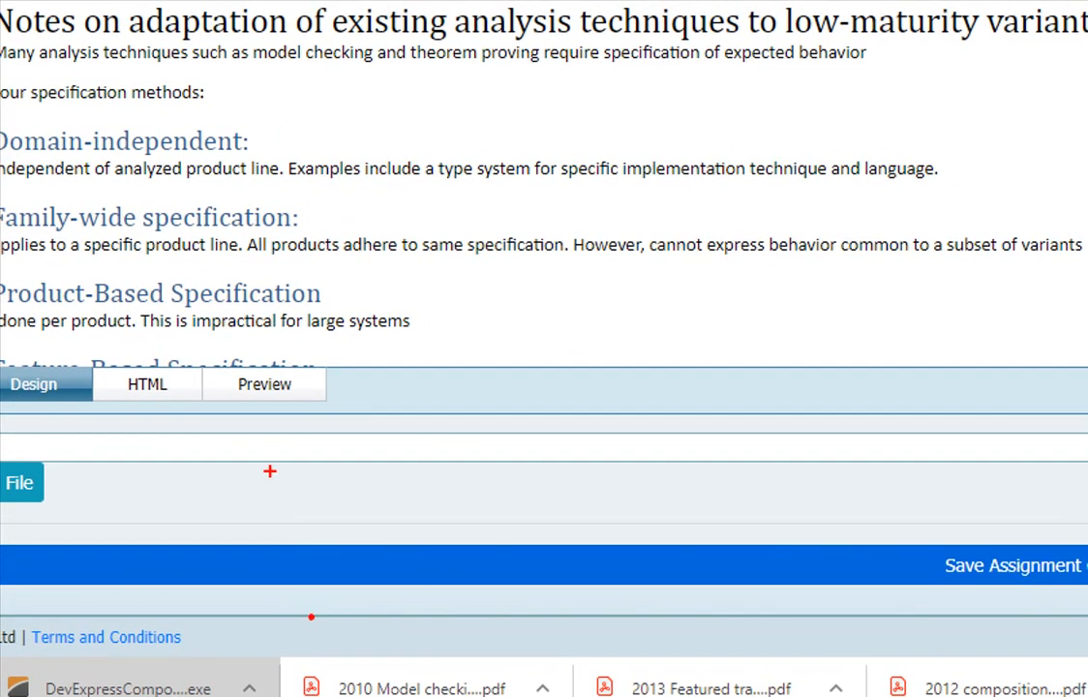
mouse_move(263, 437)
mouse_down()
mouse_move(323, 451)
mouse_move(223, 444)
mouse_up()
drag(61, 482, 80, 480)
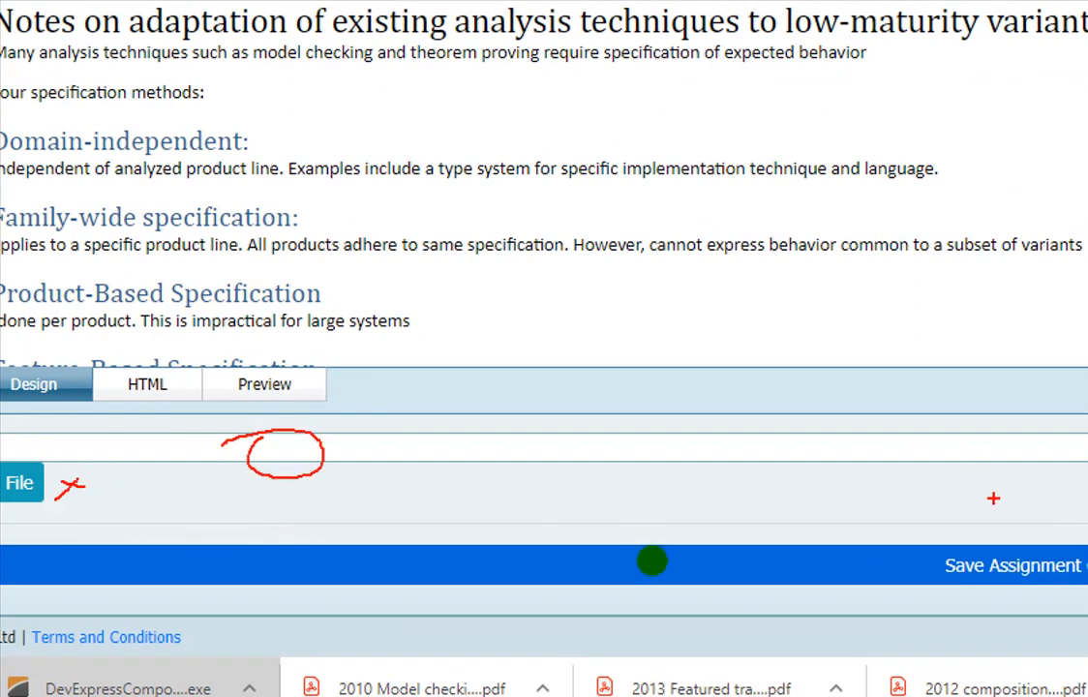
mouse_move(986, 542)
mouse_down()
mouse_move(937, 581)
mouse_move(1087, 605)
mouse_move(968, 559)
mouse_up()
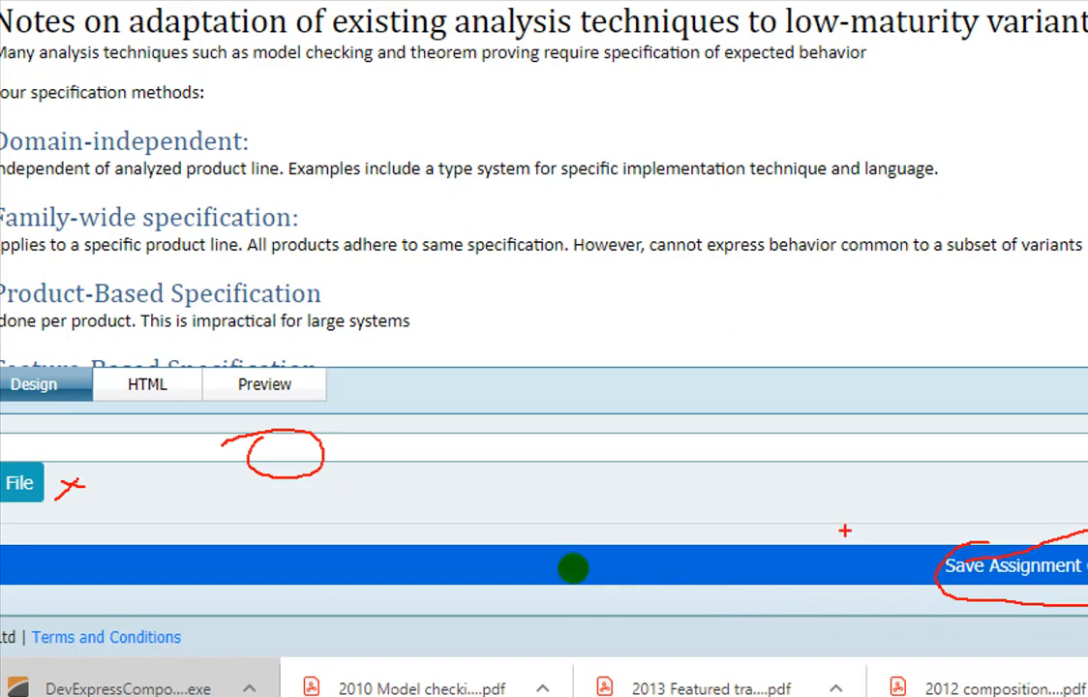
mouse_move(494, 69)
mouse_down()
mouse_move(522, 315)
mouse_move(506, 339)
mouse_up()
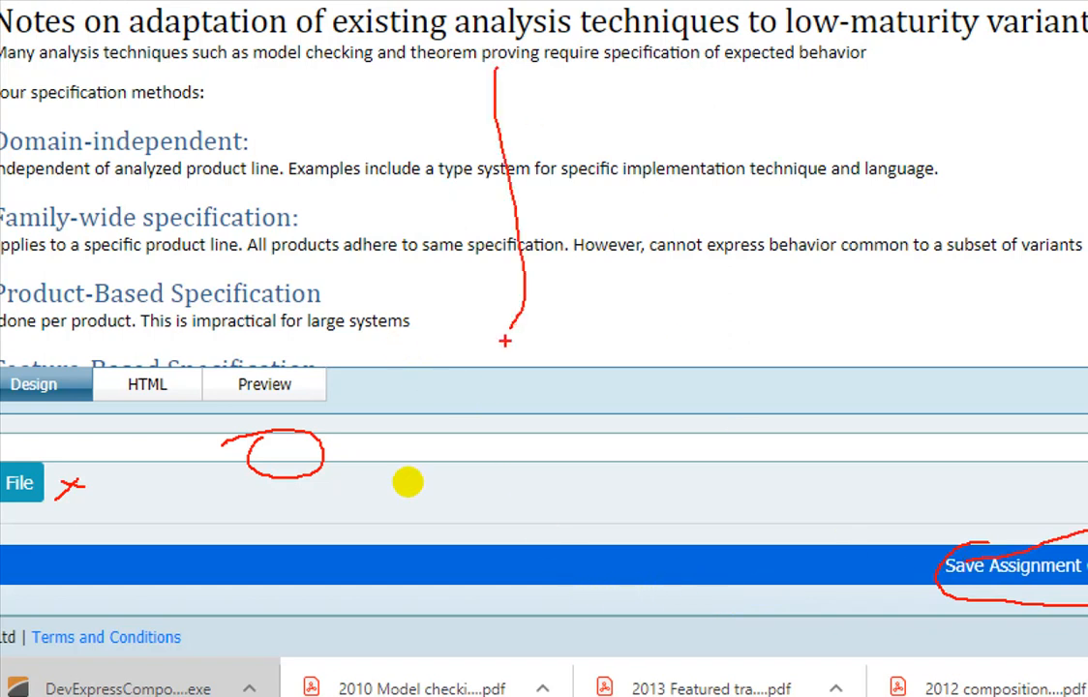
Save the assignment content and view the saved content of DT Assignment 1
click(470, 598)
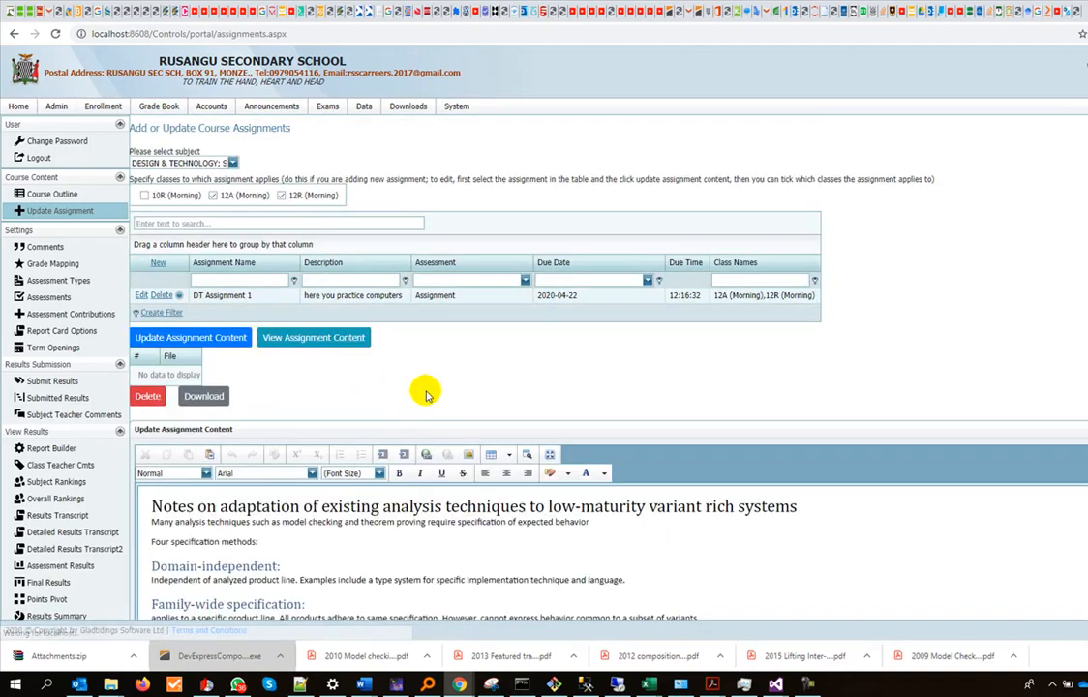
click(325, 340)
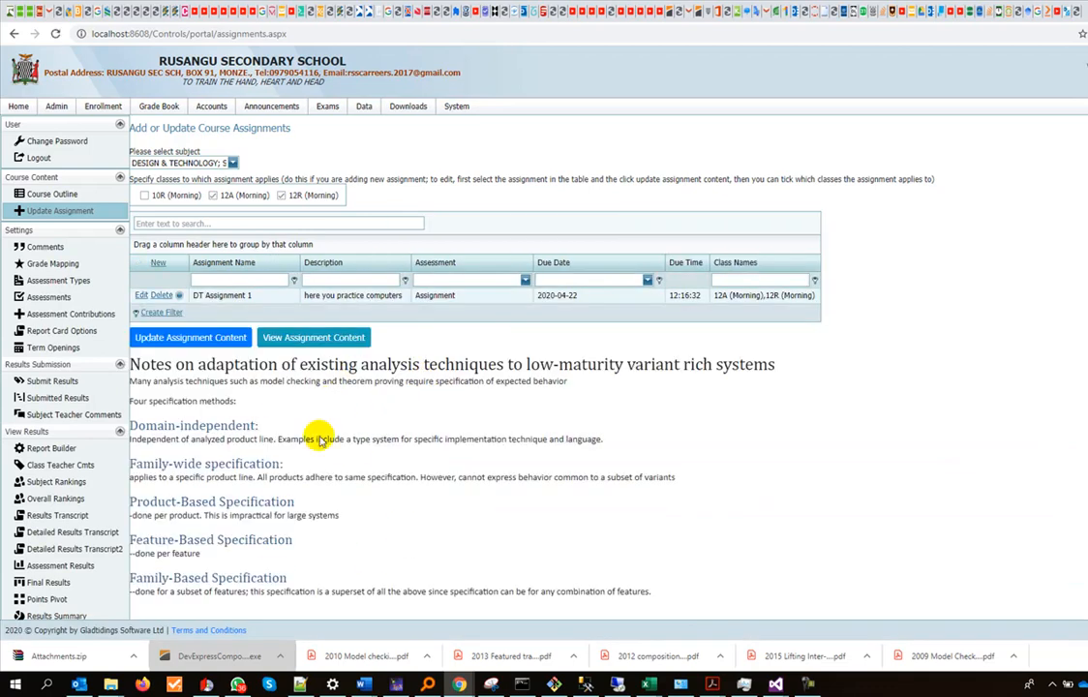
scroll(313, 418, down, 1)
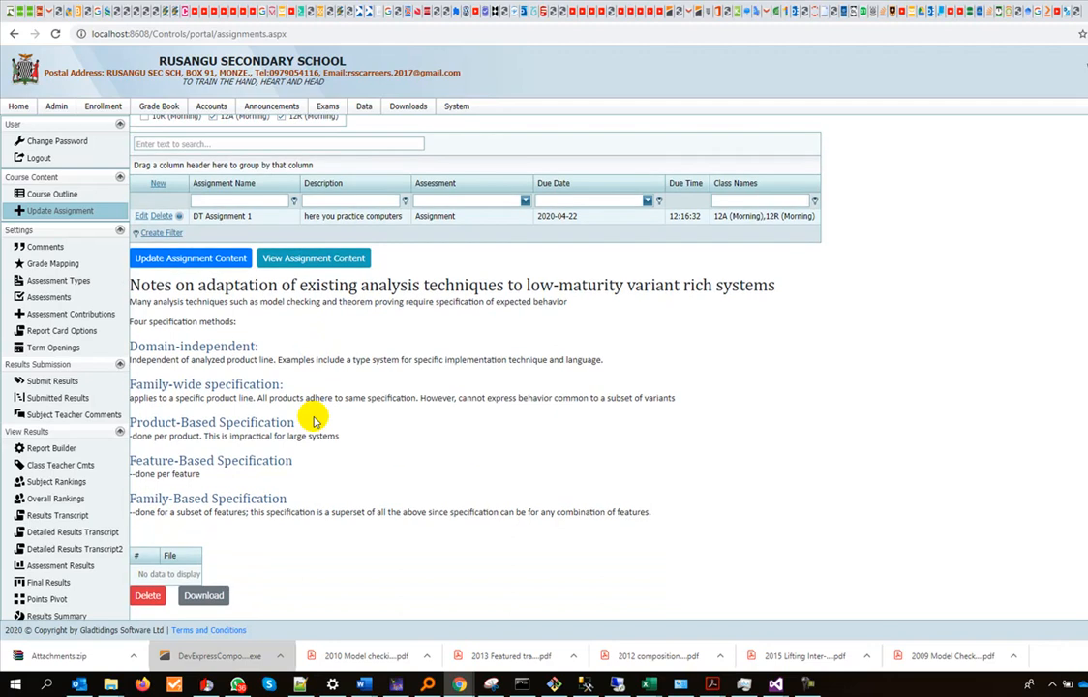
scroll(311, 368, up, 1)
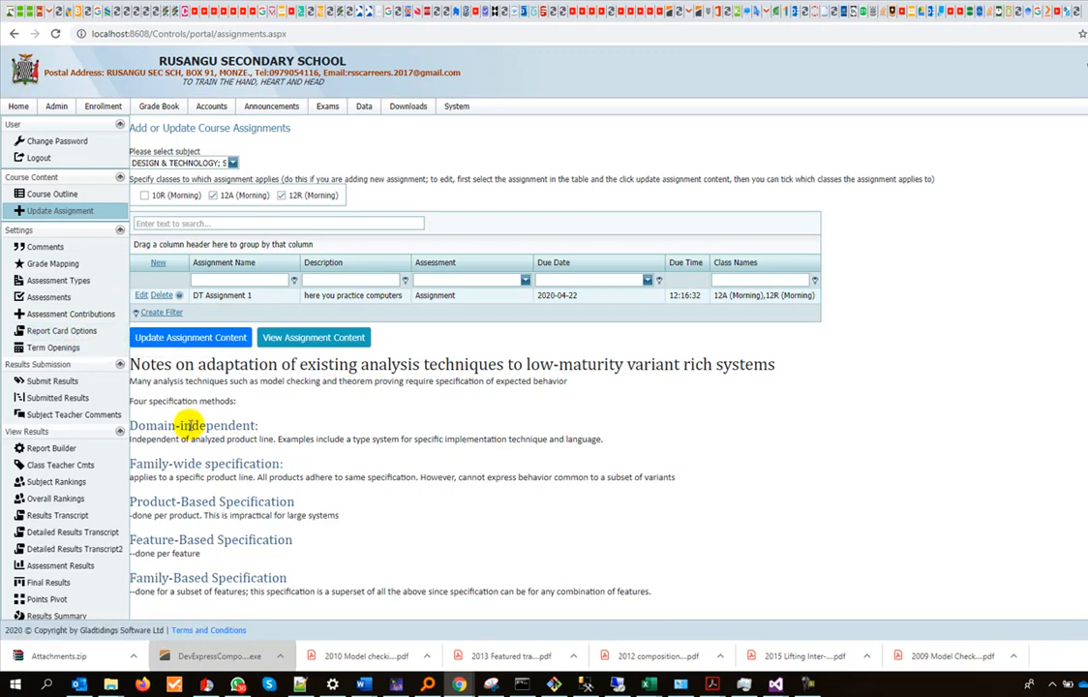
scroll(193, 425, down, 2)
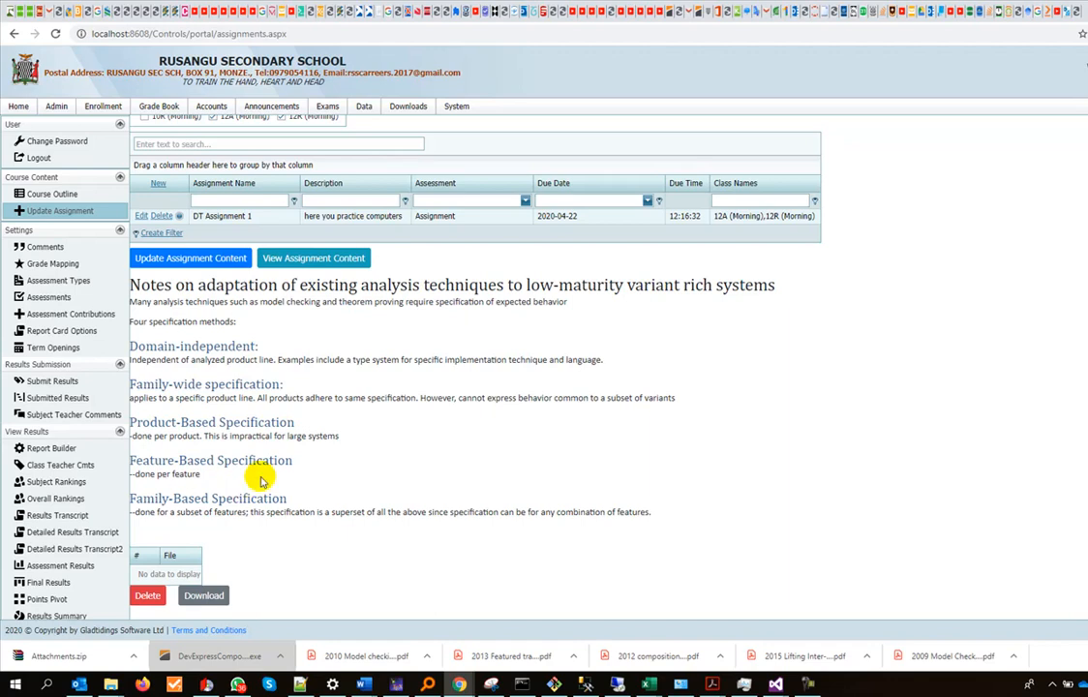
drag(314, 310, 357, 481)
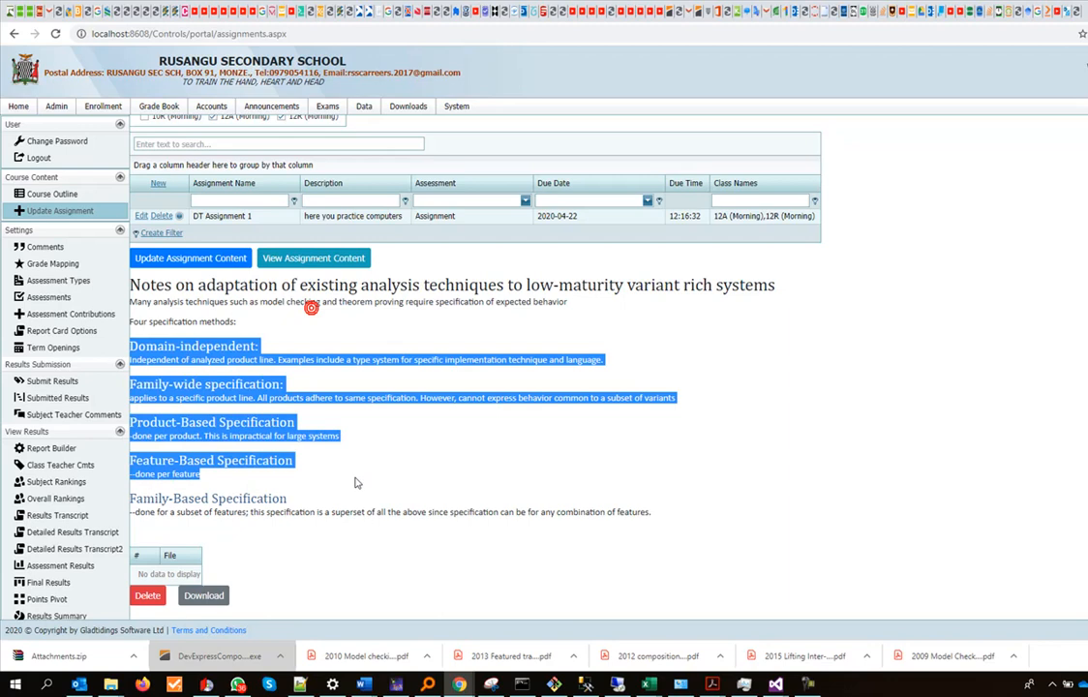
click(437, 460)
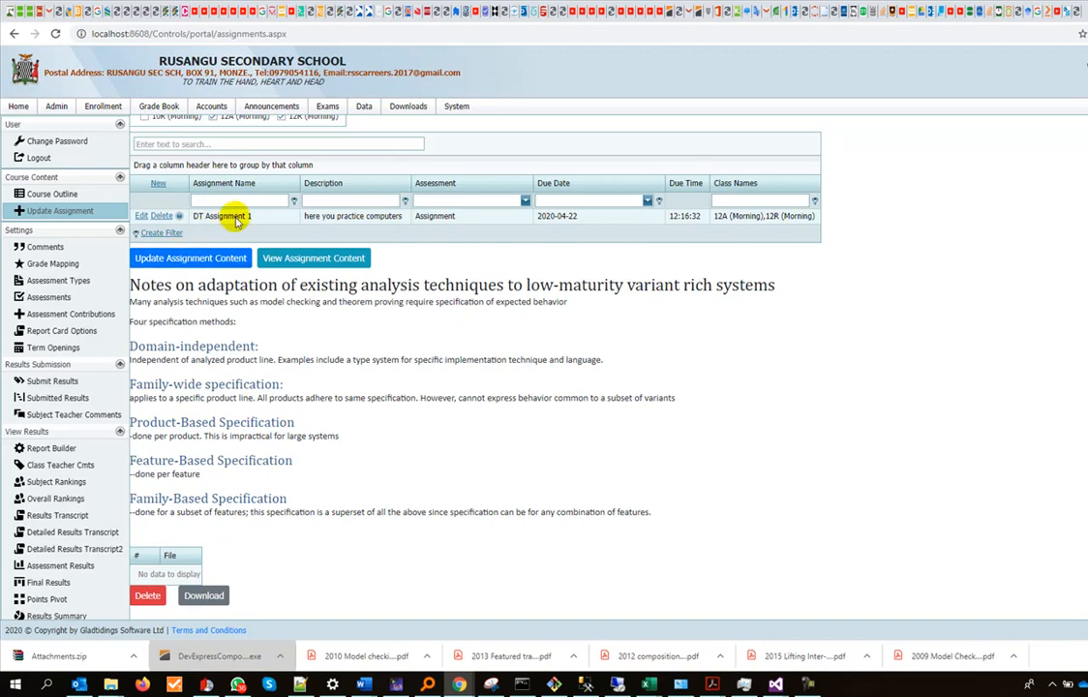
Reopen the content of DT Assignment 1 for updating
click(186, 261)
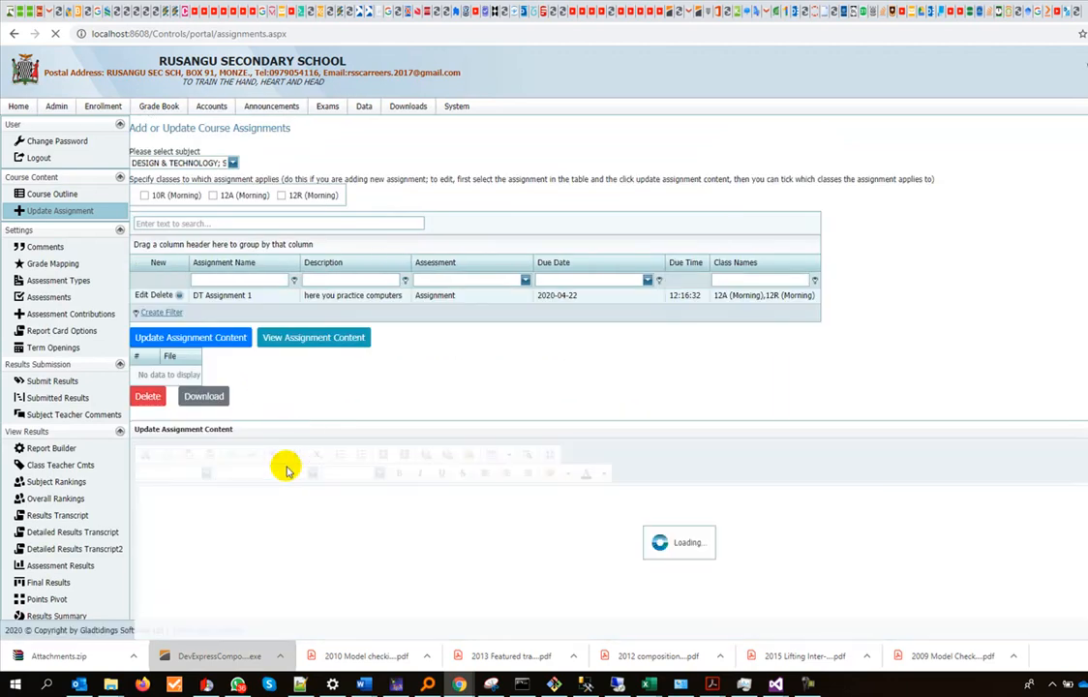
scroll(286, 468, down, 2)
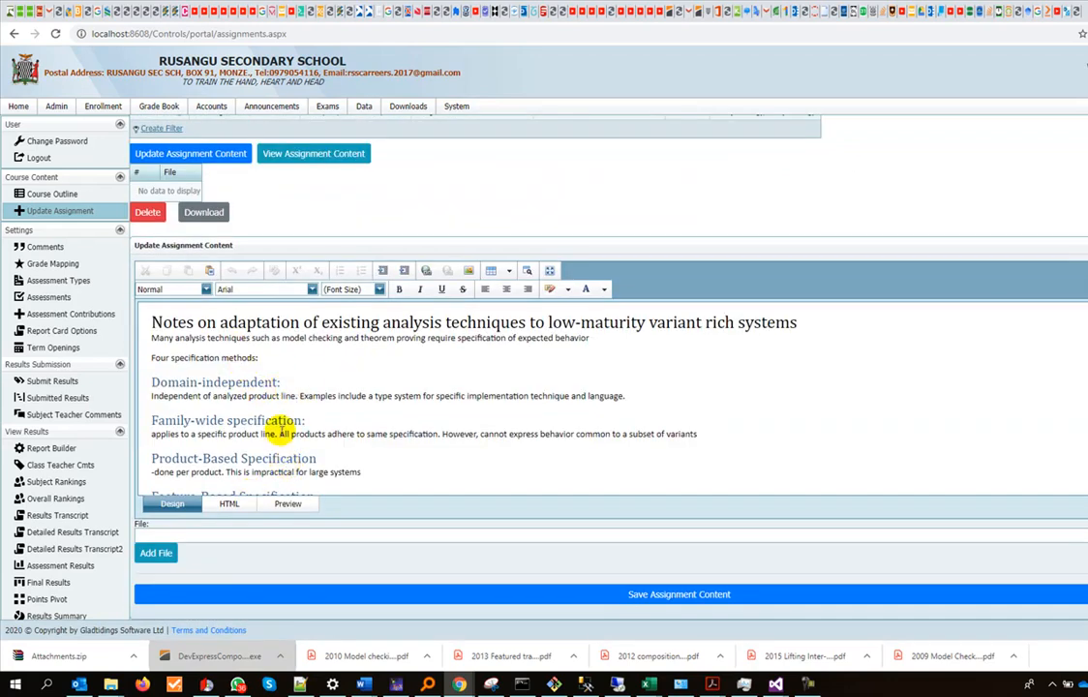
scroll(285, 421, down, 2)
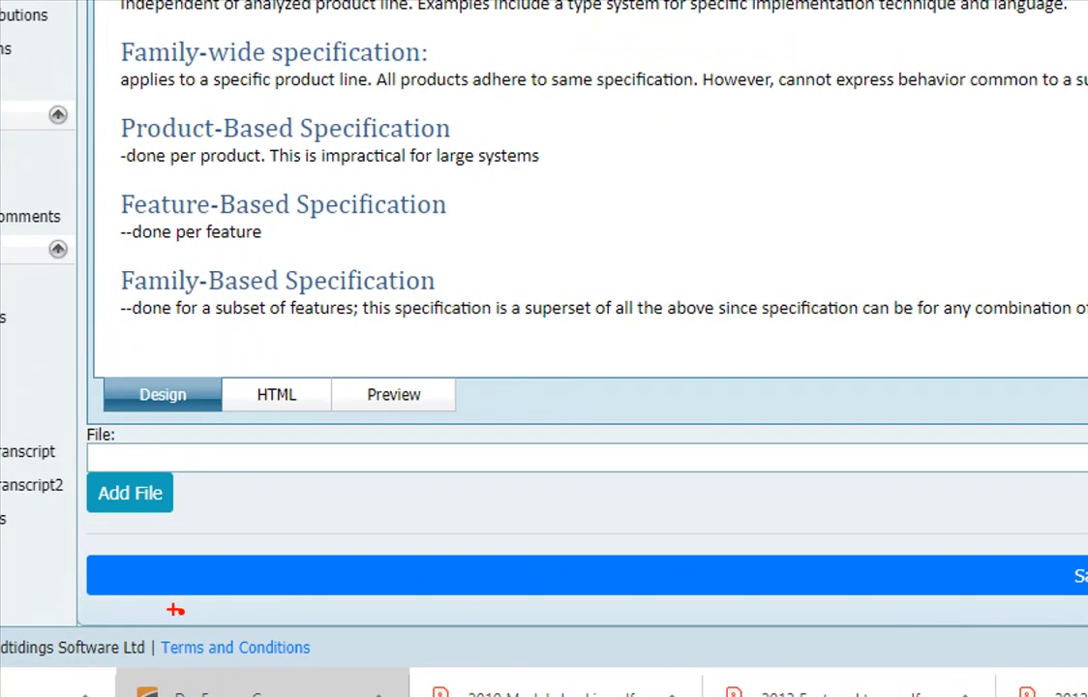
mouse_move(180, 467)
mouse_down()
mouse_move(81, 453)
mouse_move(149, 517)
mouse_move(180, 465)
mouse_up()
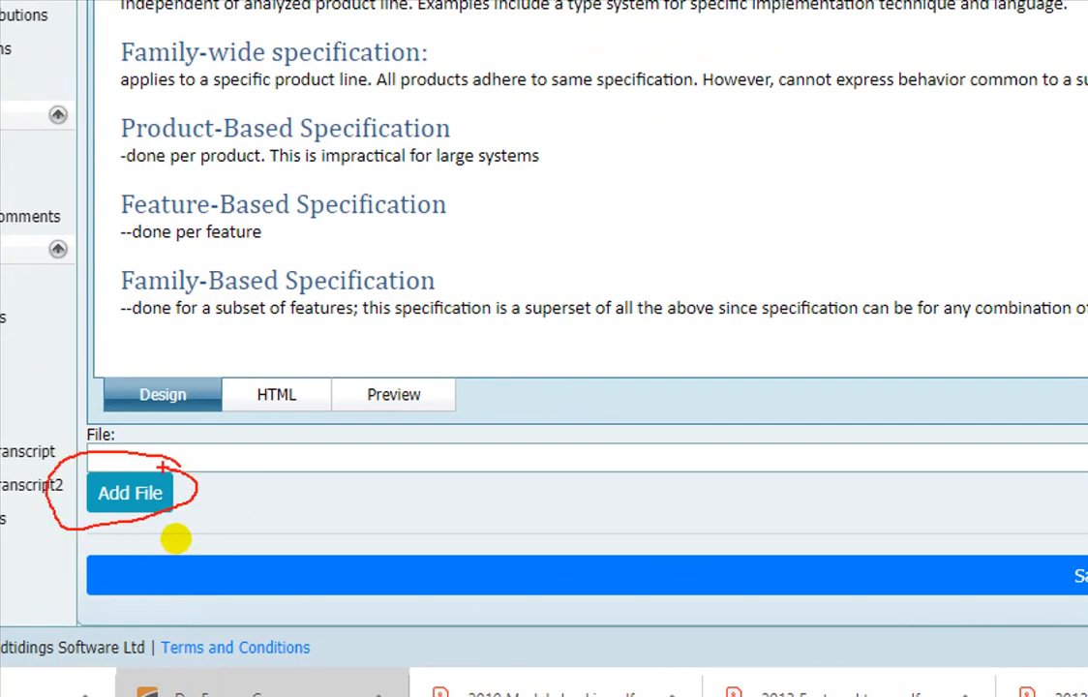
mouse_move(286, 446)
mouse_down()
mouse_move(334, 479)
mouse_move(276, 487)
mouse_up()
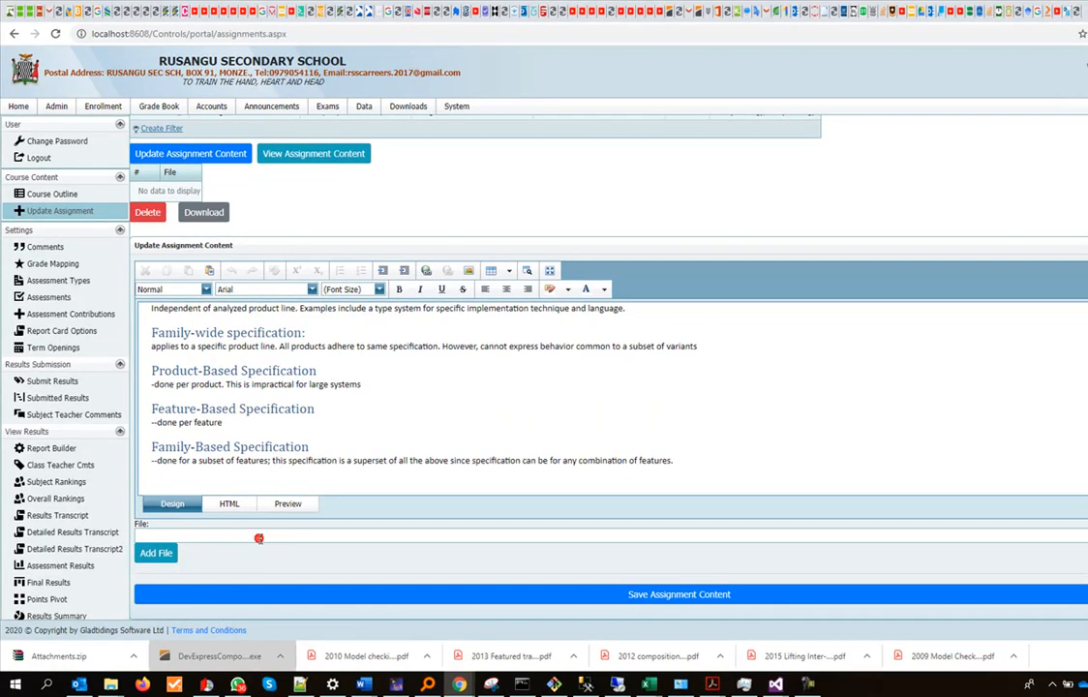
Choose "How to install .NET 3.5 on Windows 8 or 10.pdf" as the file for the assignment
click(258, 535)
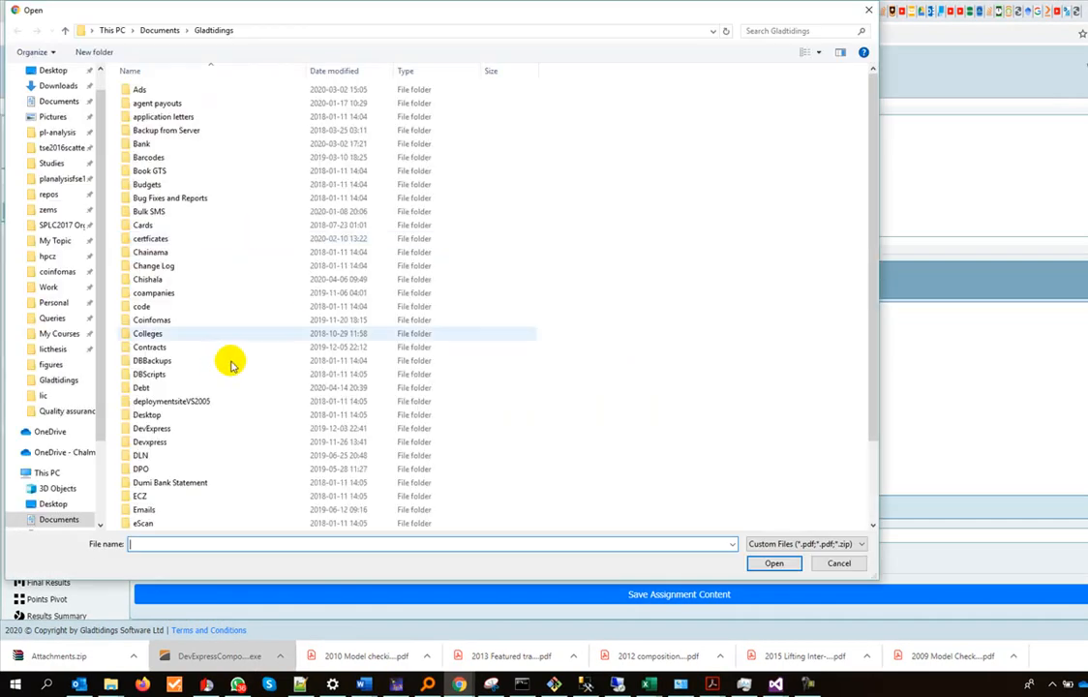
scroll(222, 368, down, 5)
scroll(175, 413, down, 10)
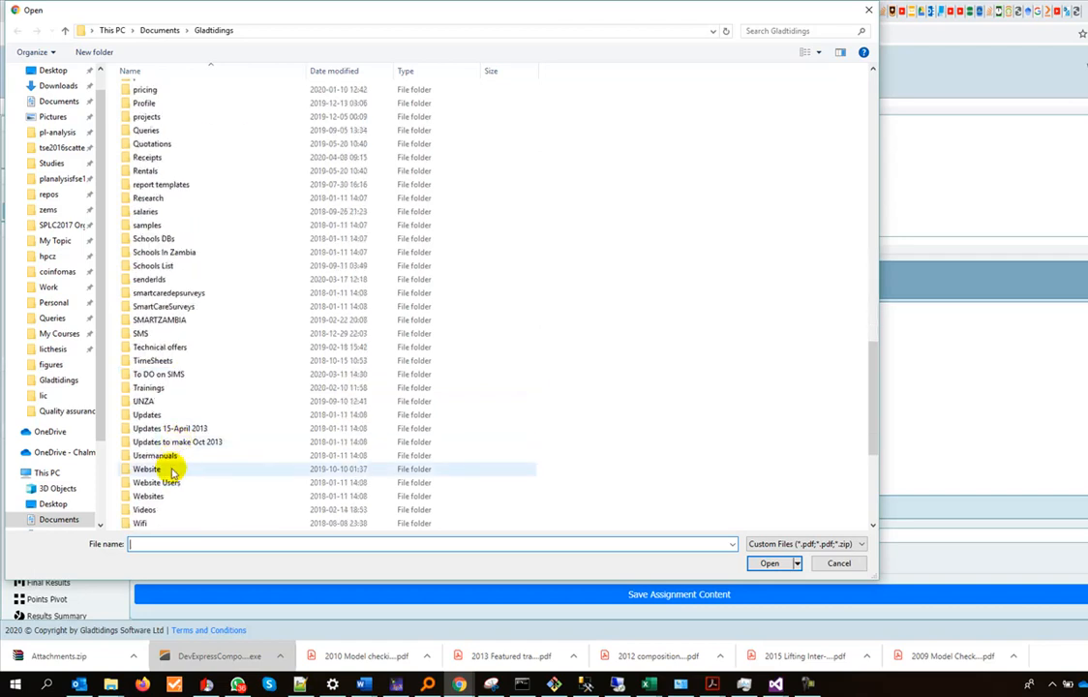
text(how)
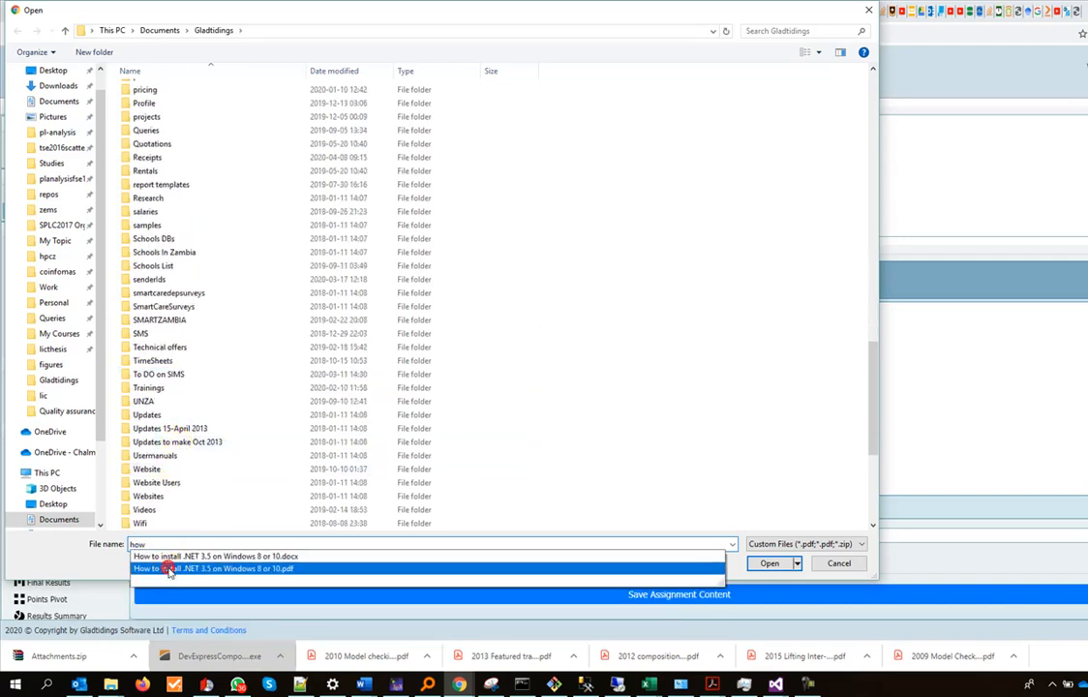
click(169, 571)
click(769, 563)
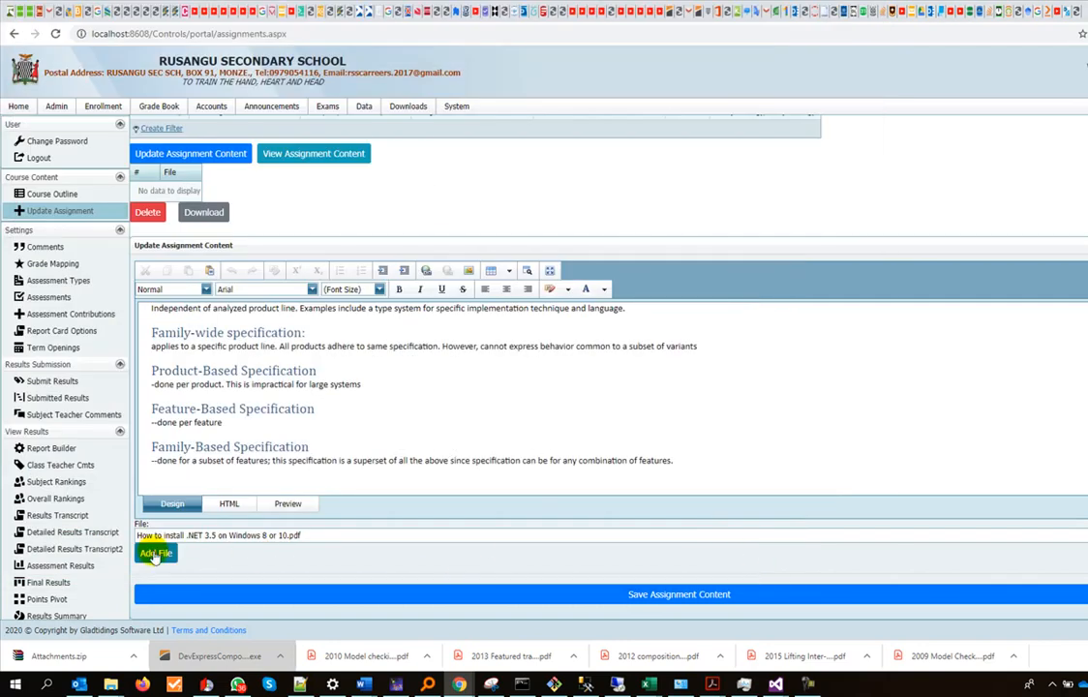
key(ctrl+1)
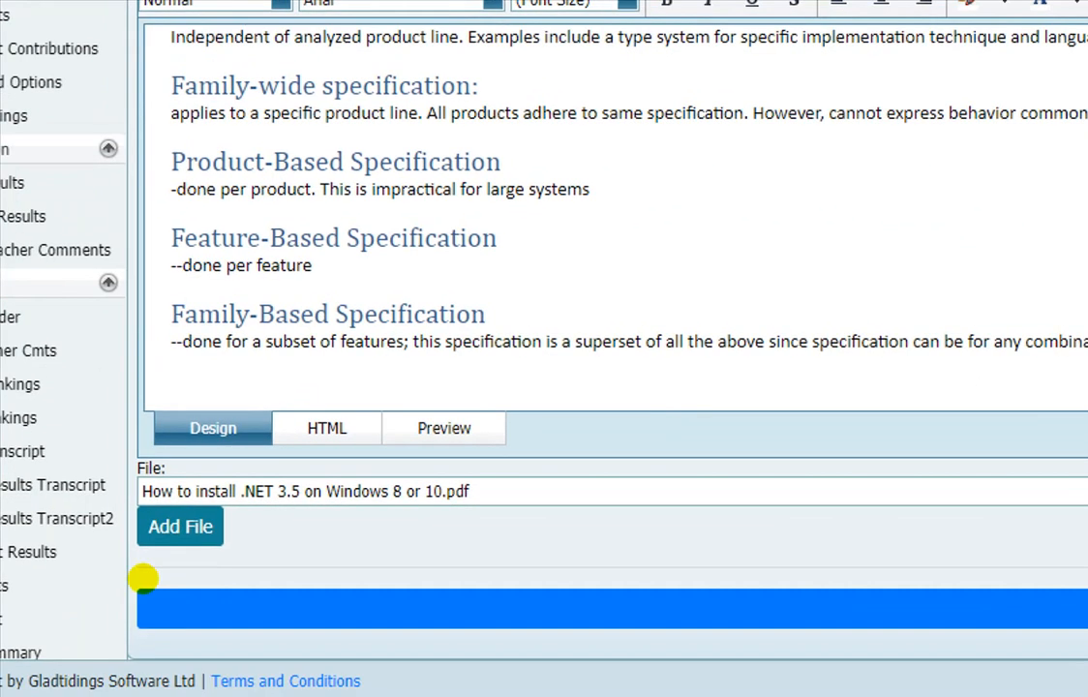
click(144, 621)
drag(502, 423, 535, 463)
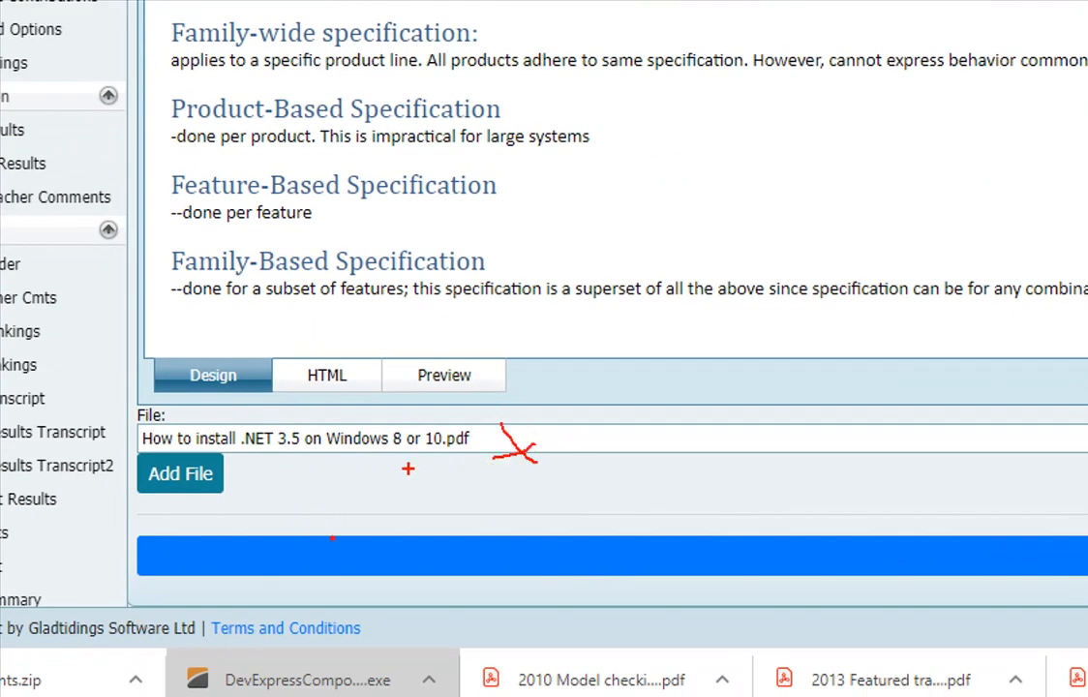
drag(235, 473, 244, 476)
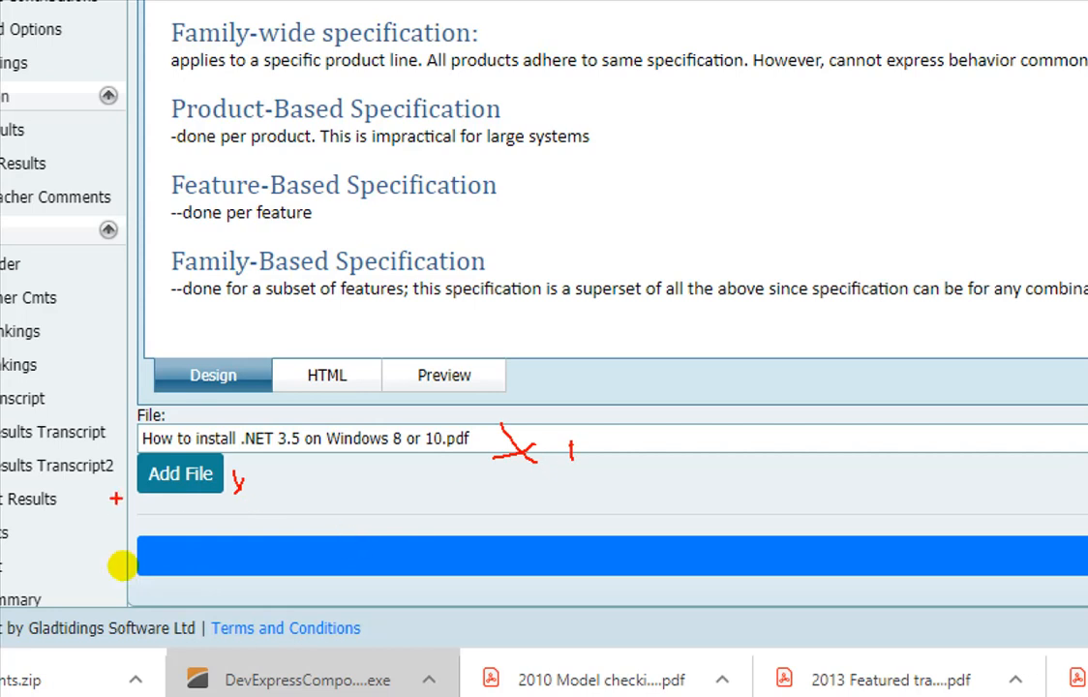
drag(265, 480, 320, 489)
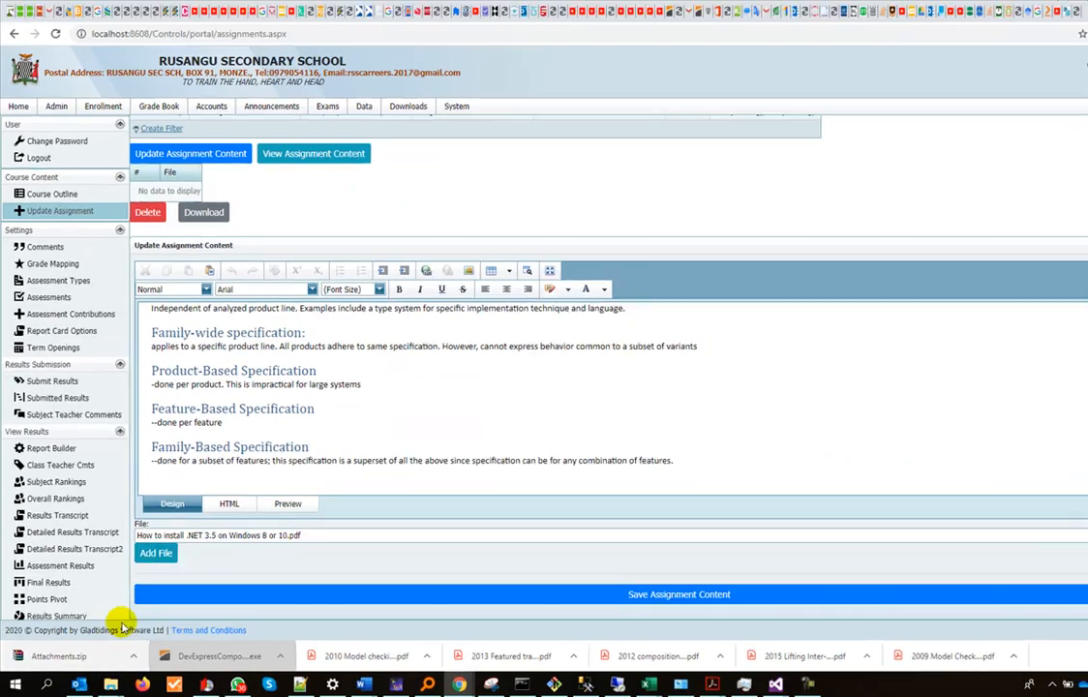
Add the chosen PDF to DT Assignment 1 and view the assignment content with its file list
click(170, 522)
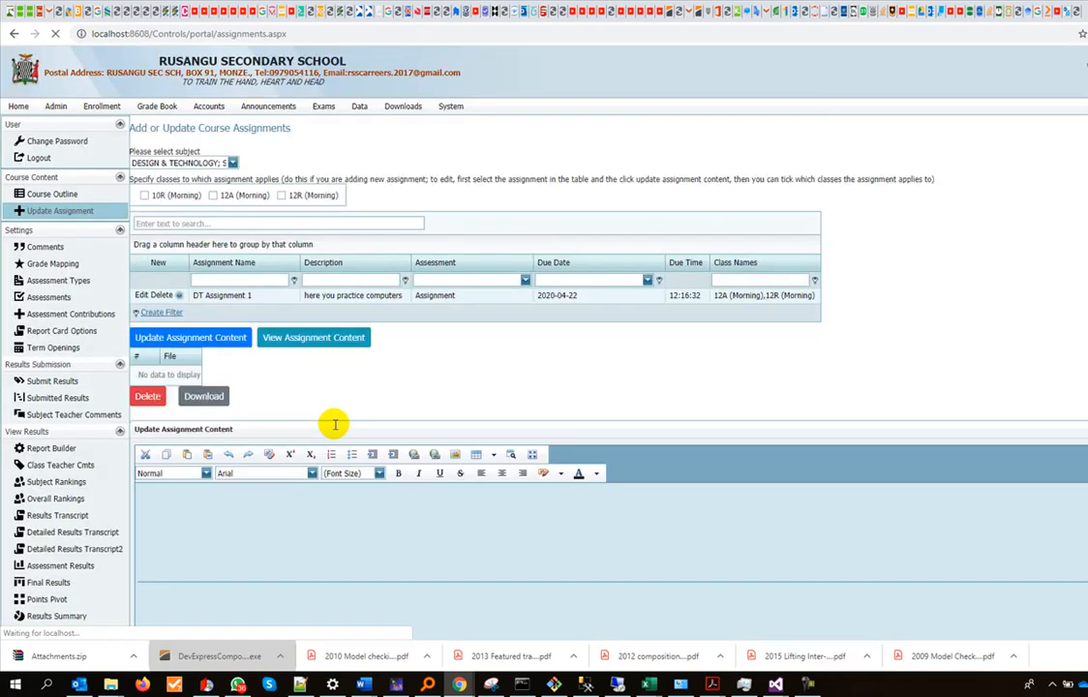
click(442, 365)
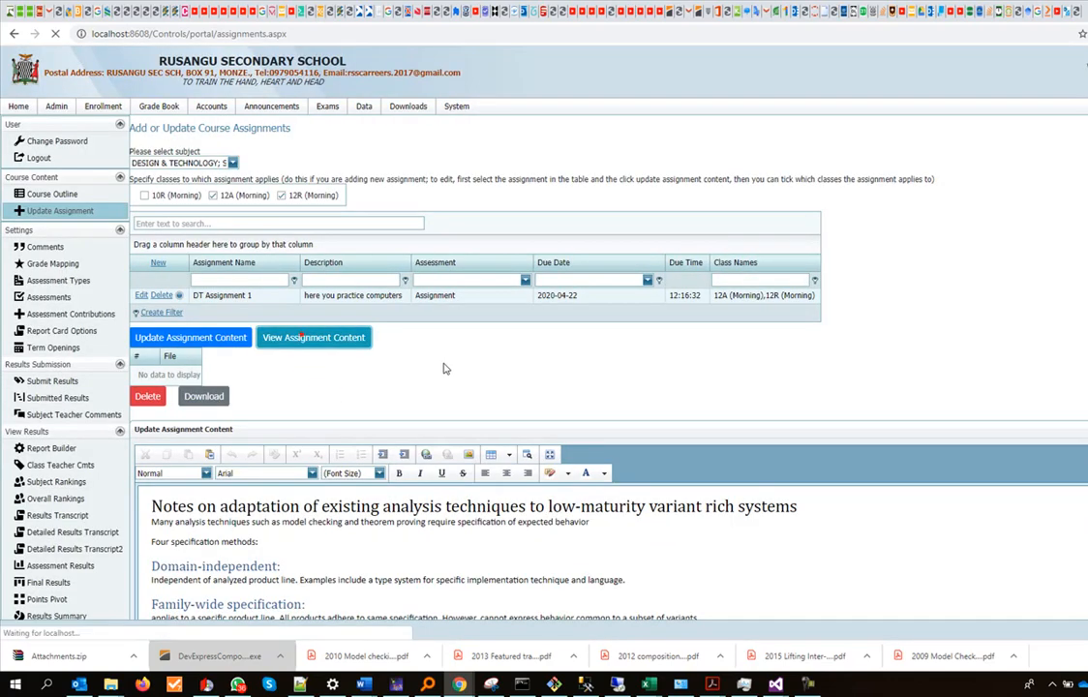
scroll(290, 426, down, 1)
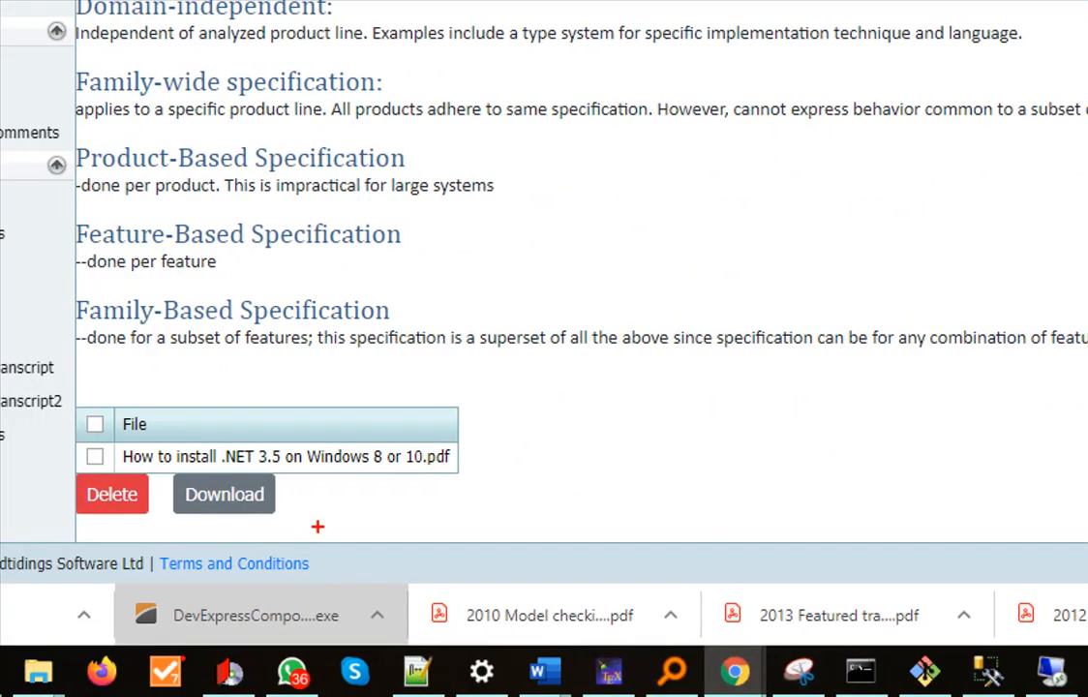
click(329, 574)
drag(474, 453, 505, 474)
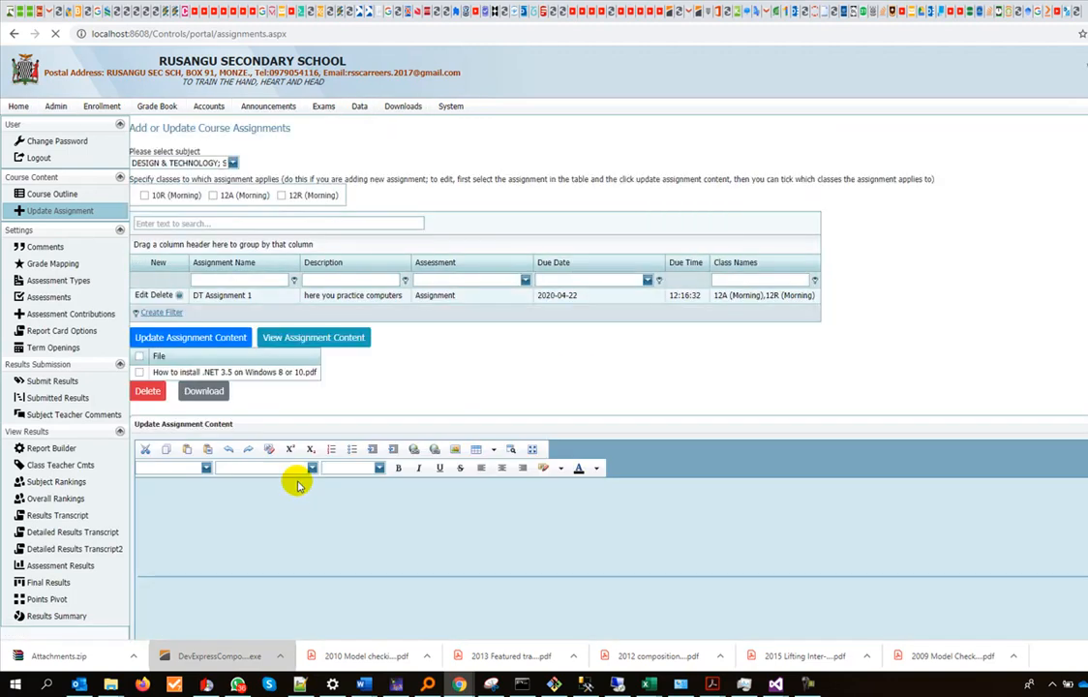
Attach "SQL Server Config and web folder.pdf" from the Gladtidings folder to the assignment
scroll(298, 486, down, 2)
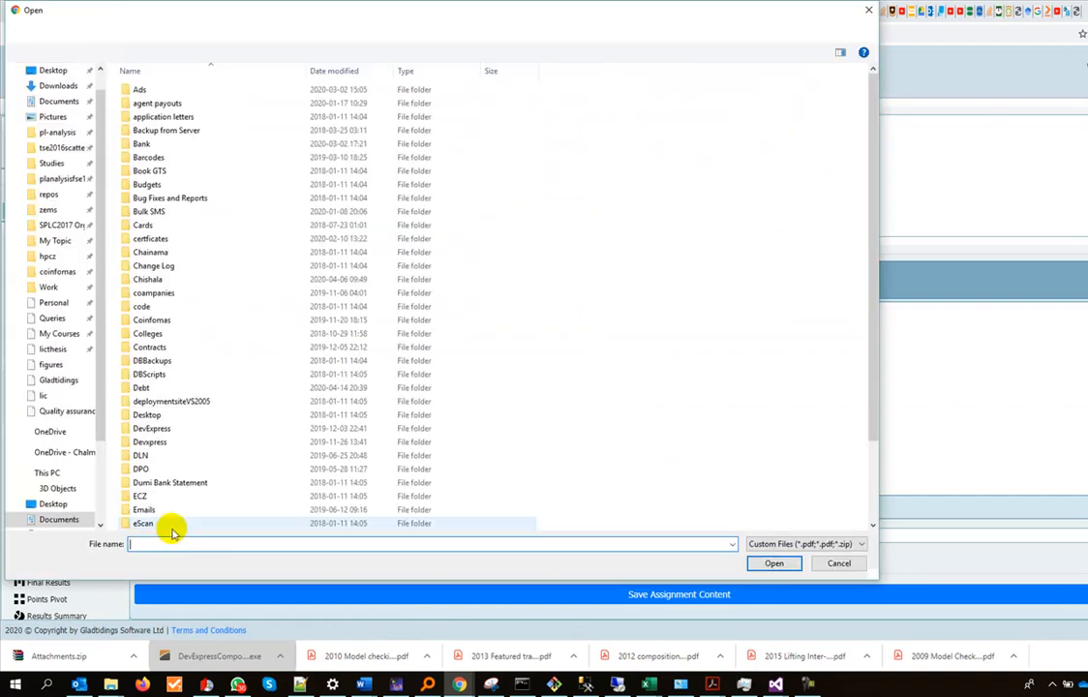
scroll(211, 462, down, 20)
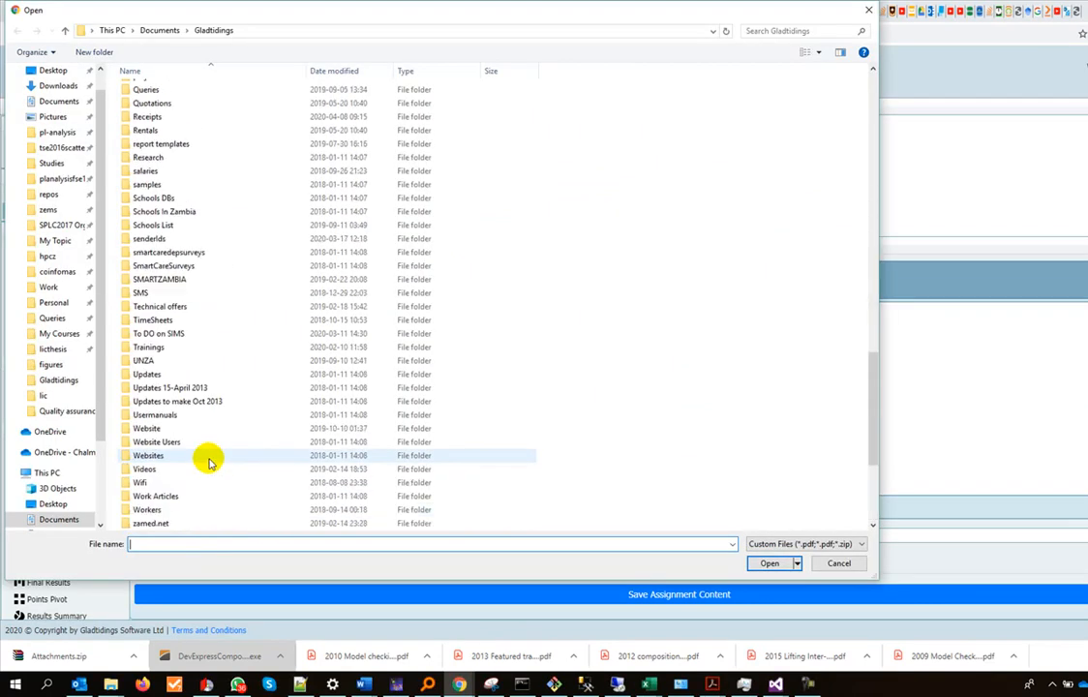
click(145, 509)
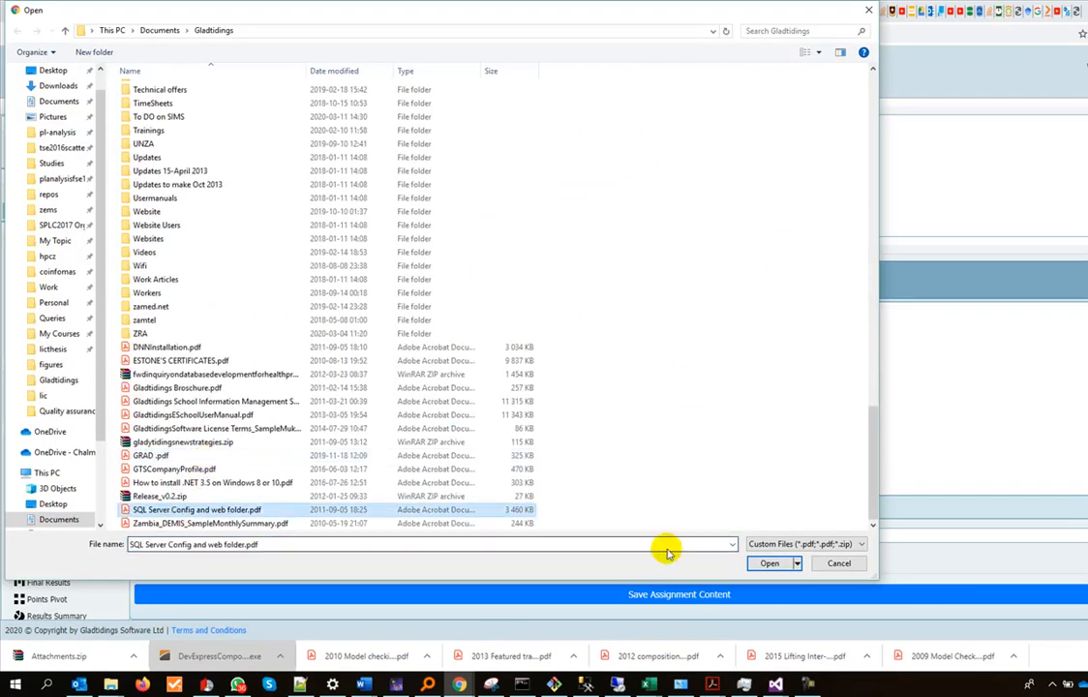
click(768, 563)
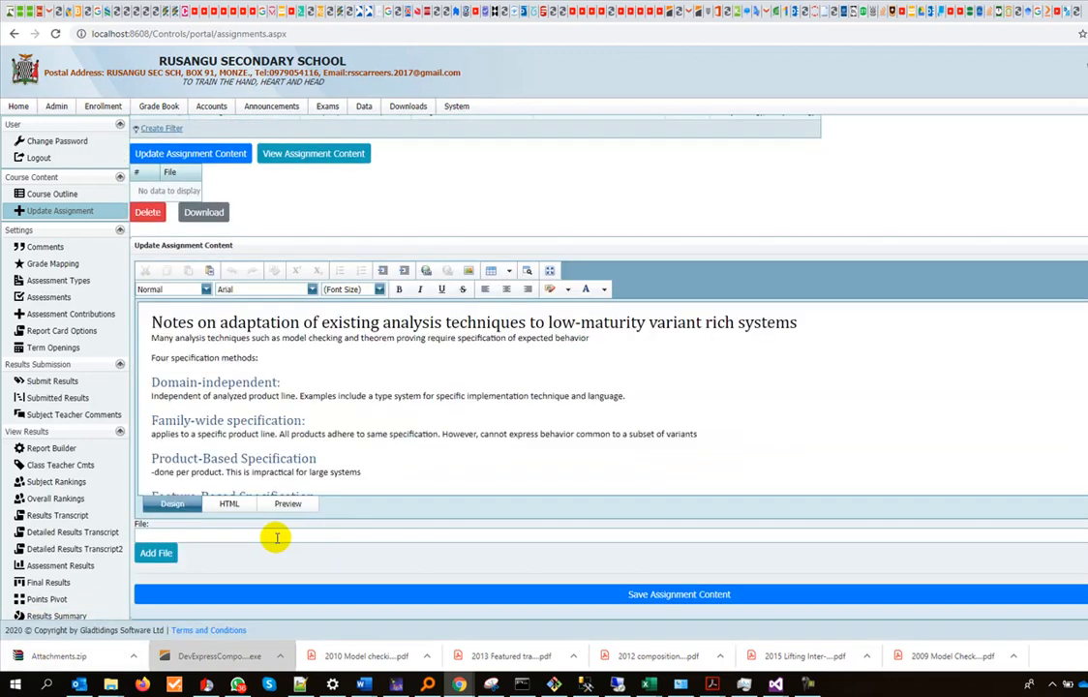
Attach "Zambia_DEMIS_SampleMonthlySummary.pdf" from the Gladtidings folder to DT Assignment 1 and view the assignment content with its file list
click(276, 538)
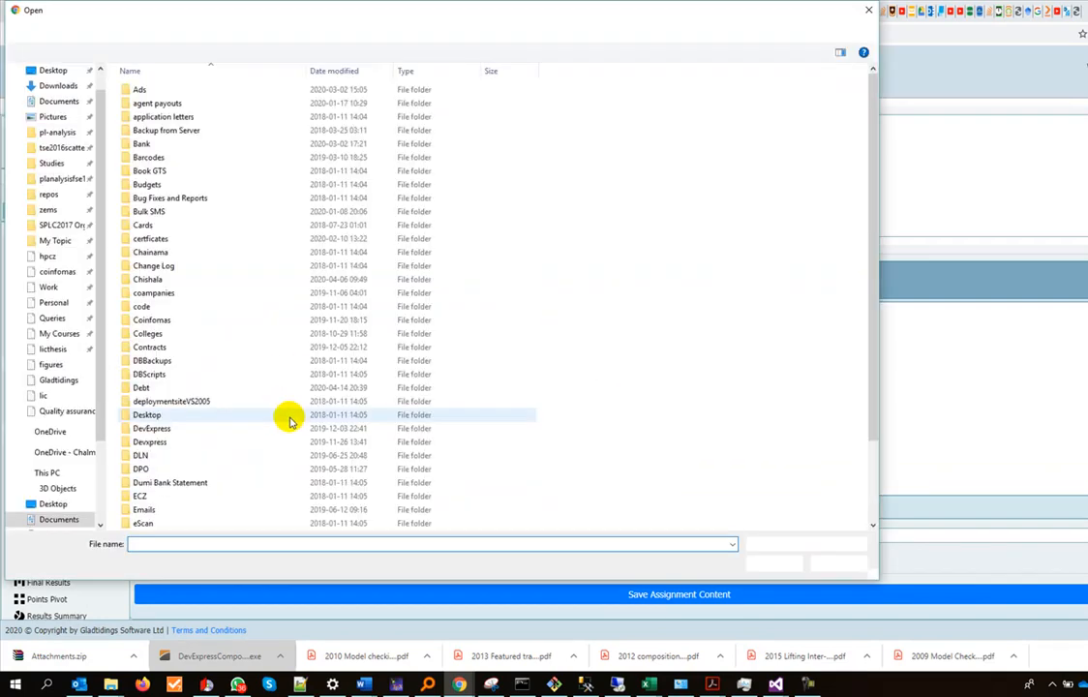
scroll(295, 414, down, 20)
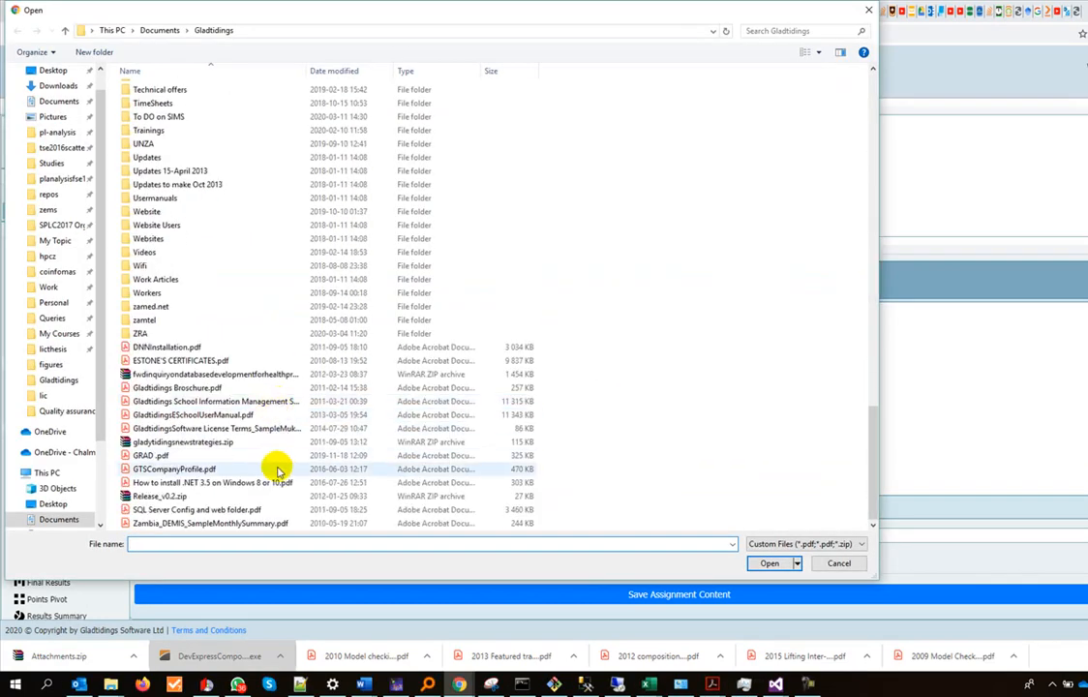
click(208, 523)
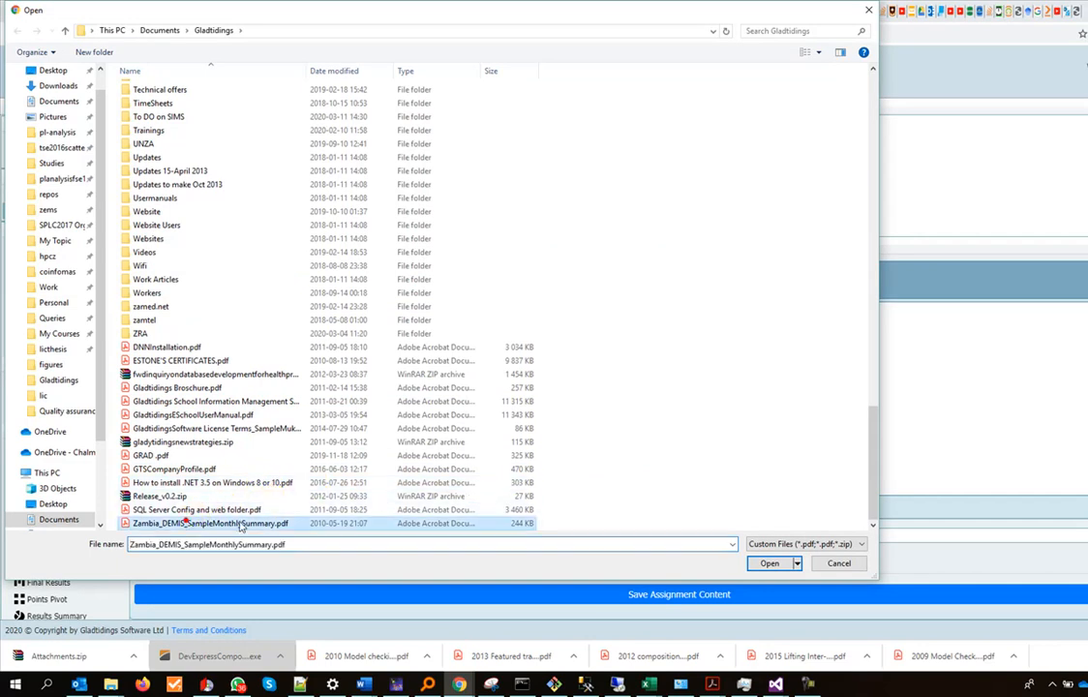
click(768, 563)
click(156, 553)
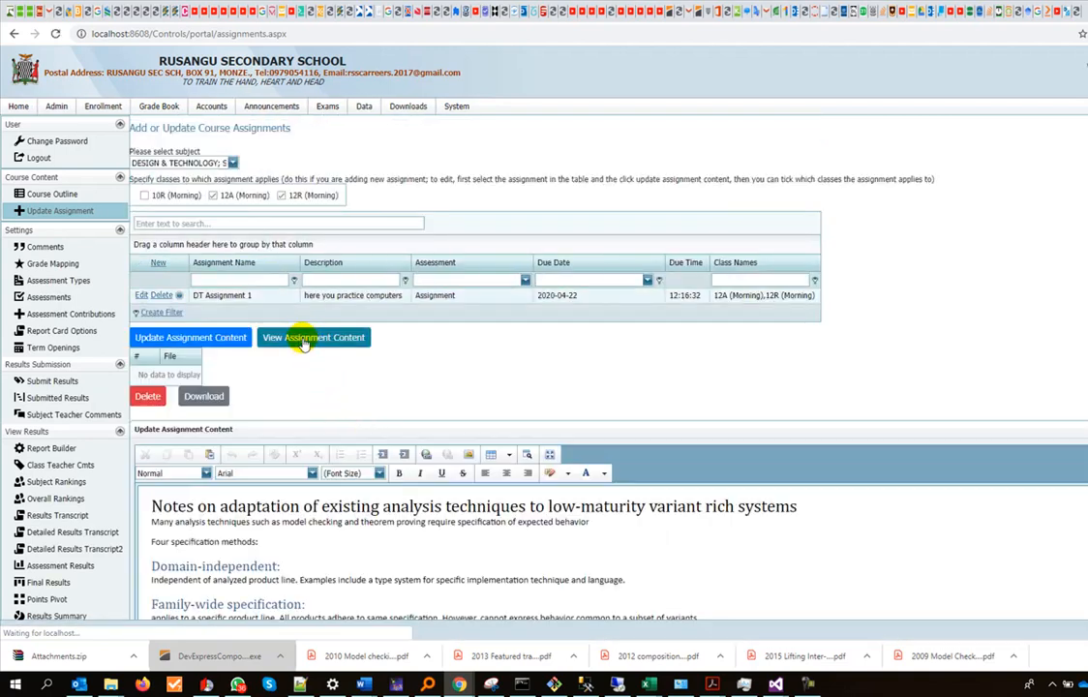
click(304, 339)
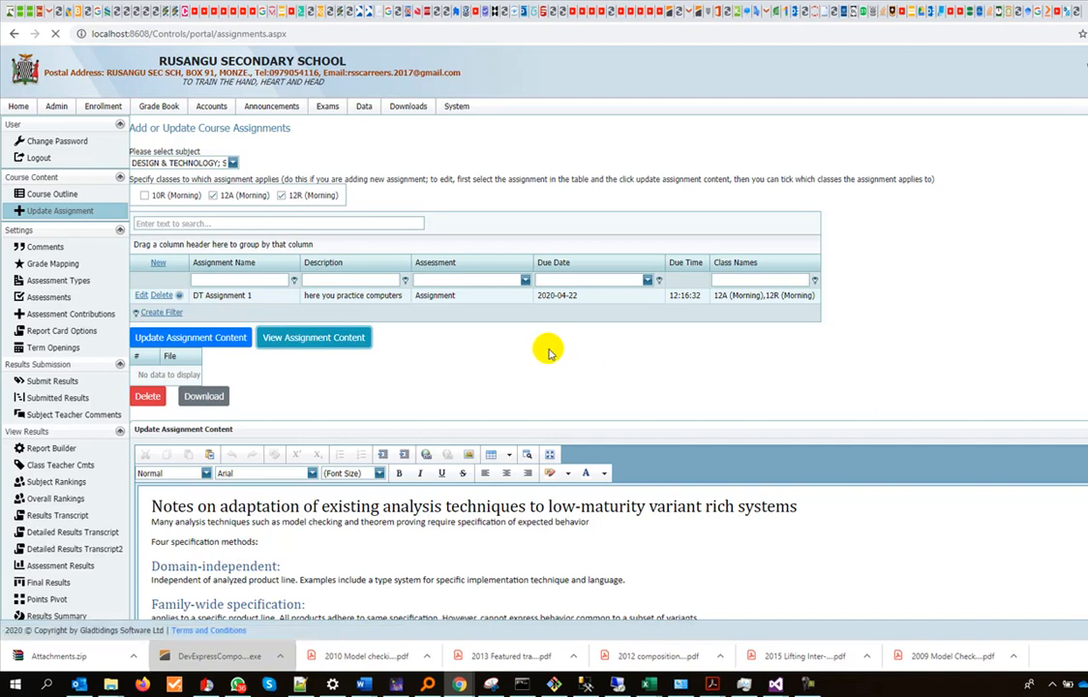
scroll(421, 455, down, 1)
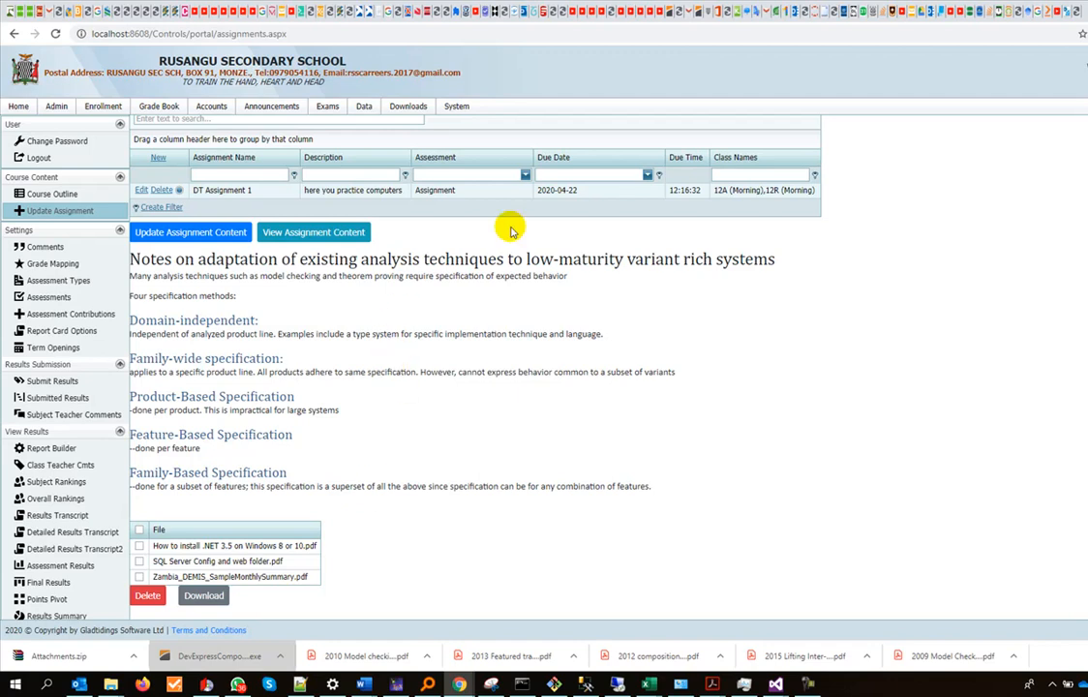
click(140, 546)
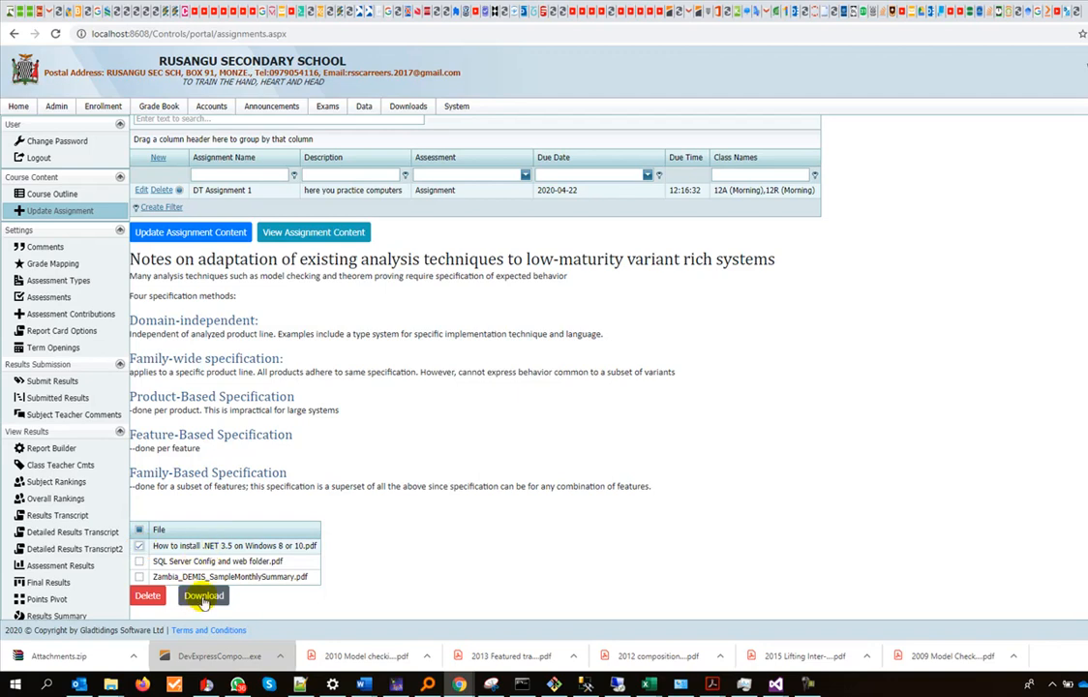
click(140, 531)
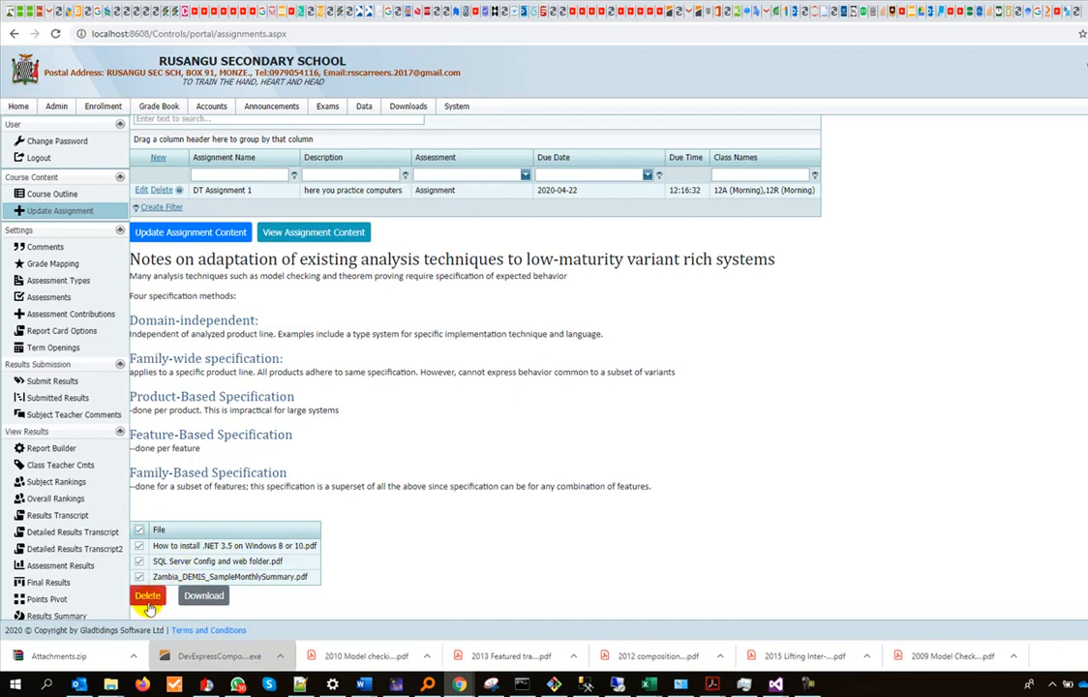
click(139, 529)
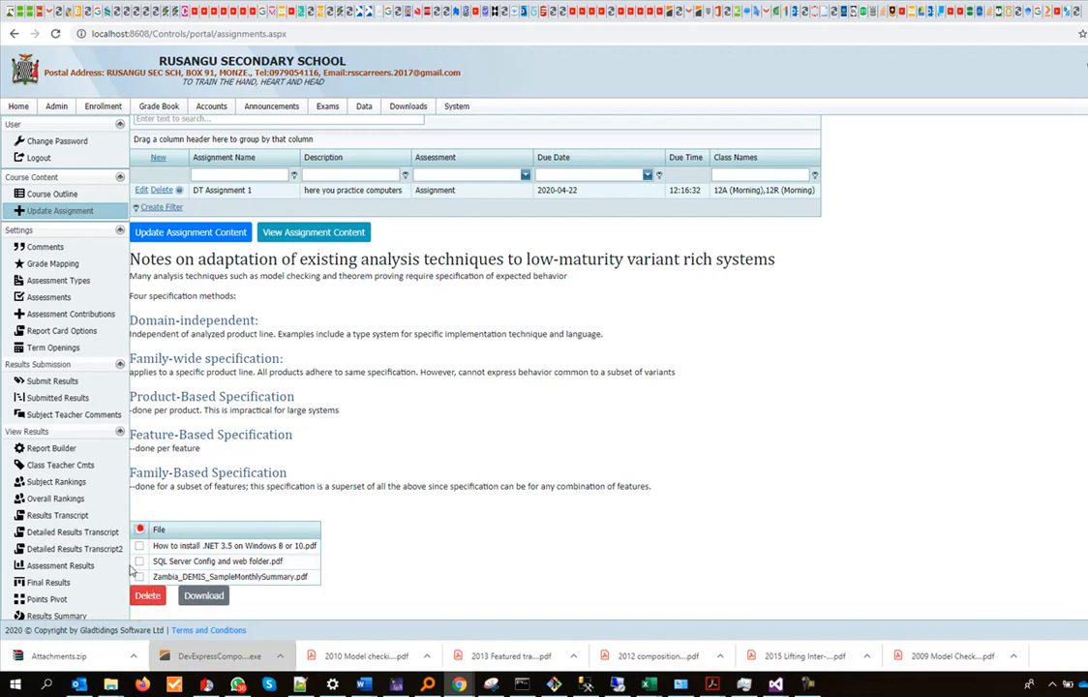
click(147, 595)
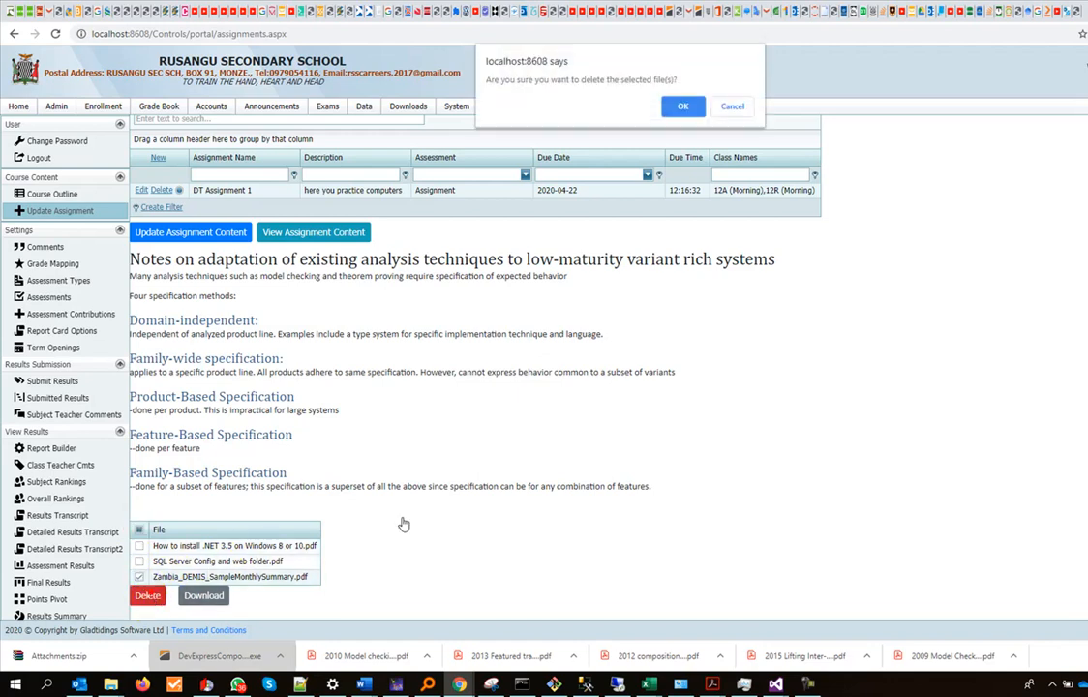
click(732, 106)
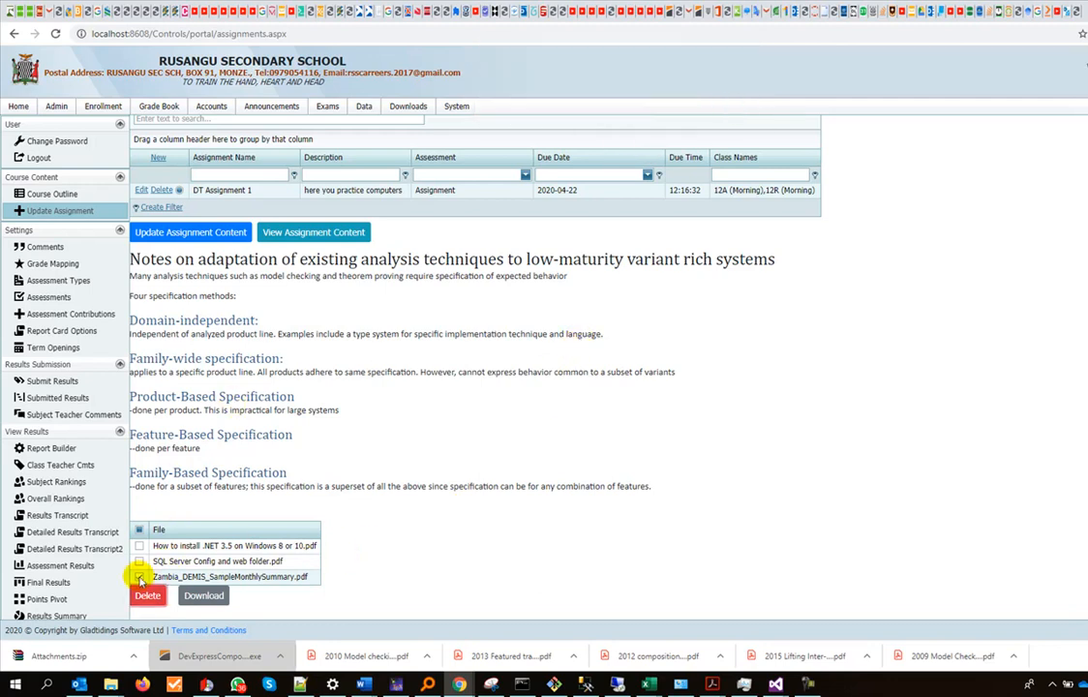
Download all files attached to the assignment as Myassignments.zip into the GTS folder under Downloads
click(139, 531)
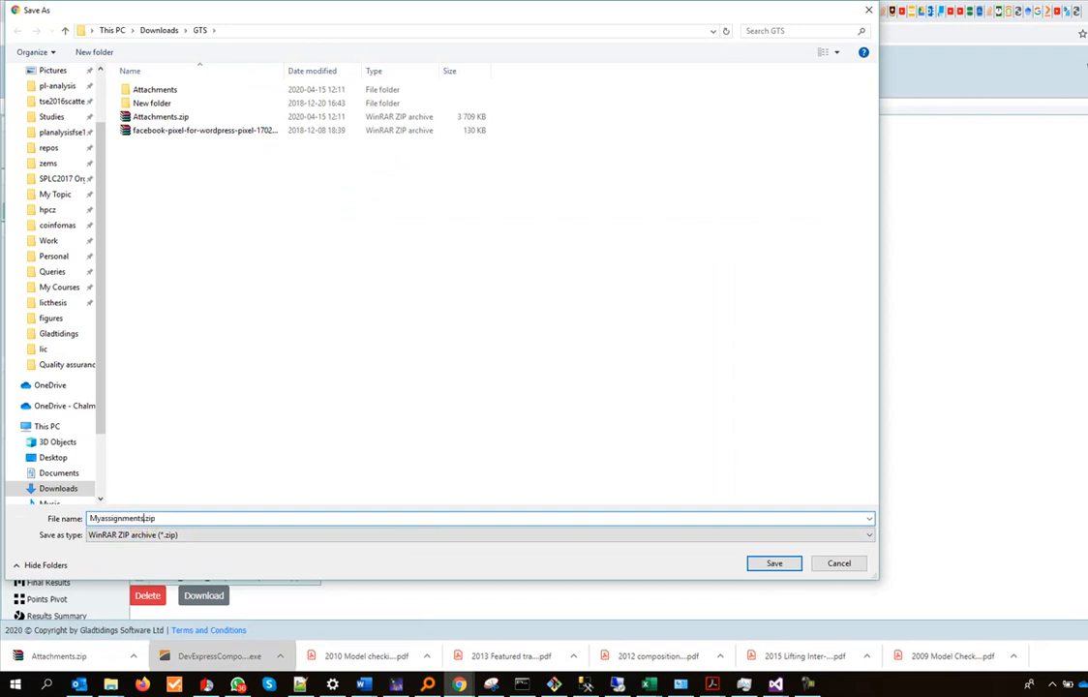
click(775, 563)
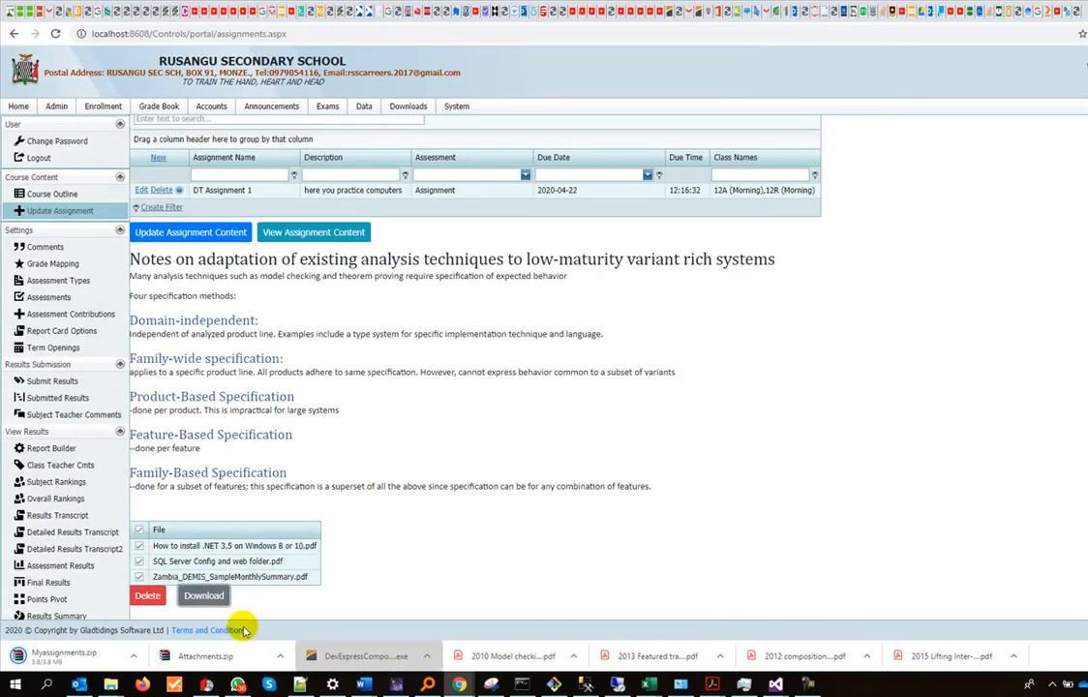
Switch to the GTS folder in File Explorer and extract Myassignments.zip with 7-Zip into its own Myassignments folder
mouse_move(110, 684)
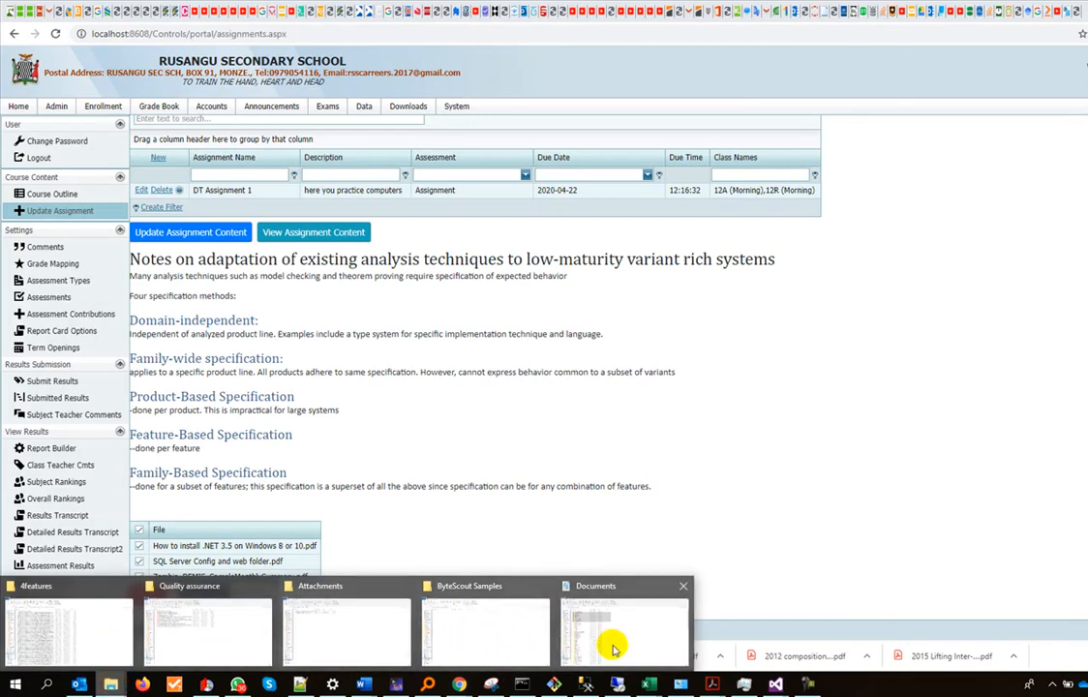
click(387, 629)
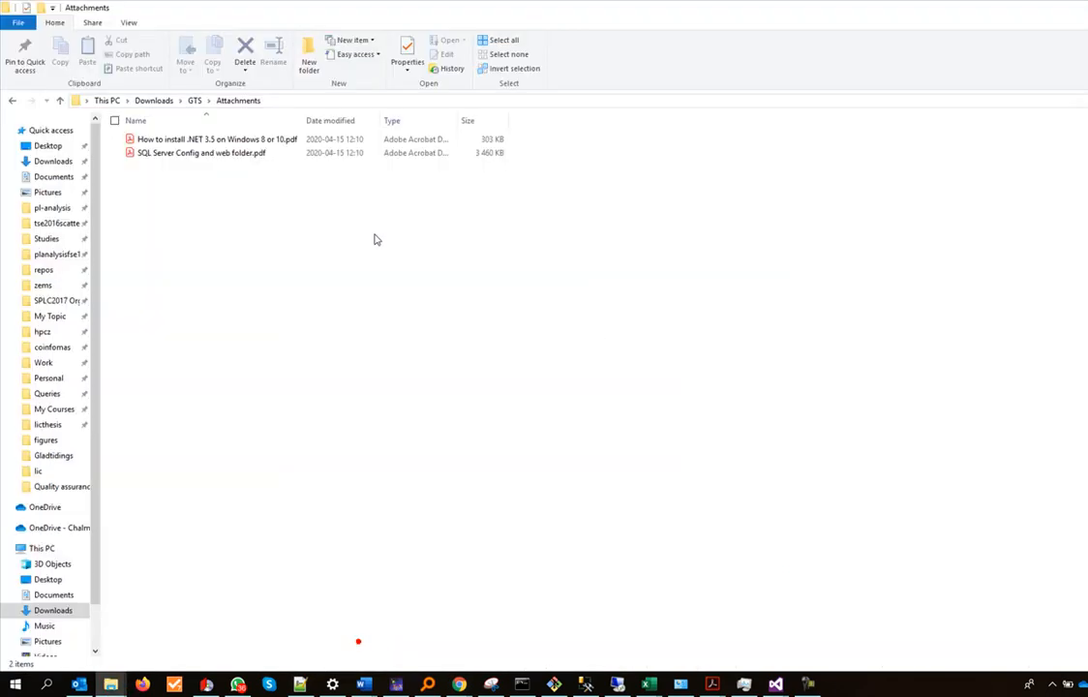
click(194, 101)
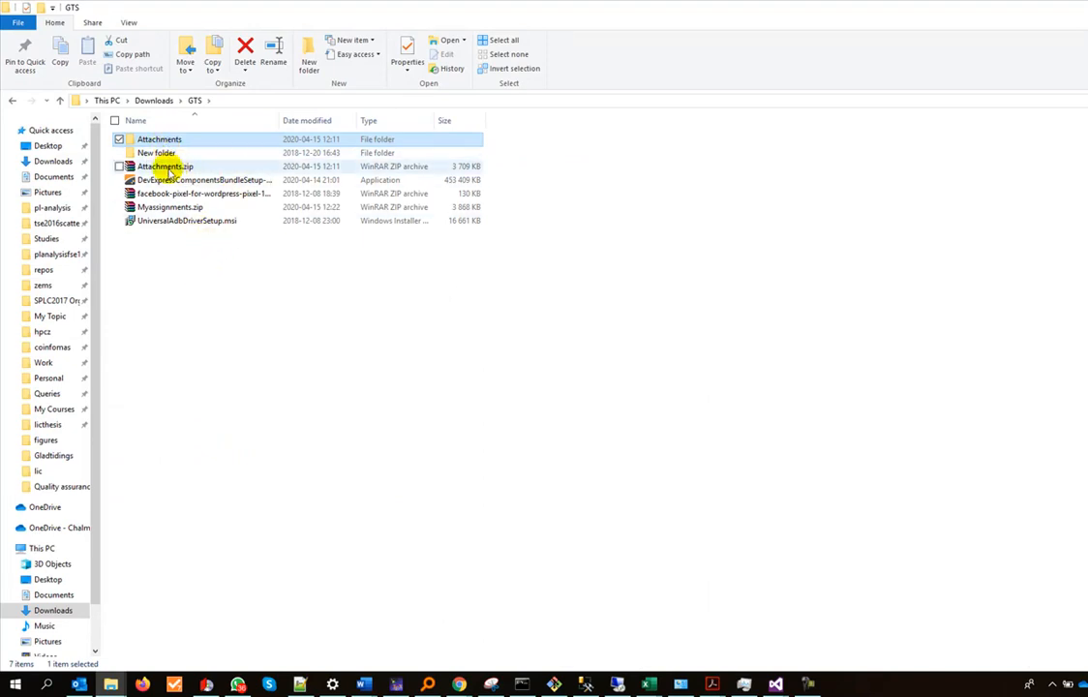
click(153, 208)
right_click(153, 209)
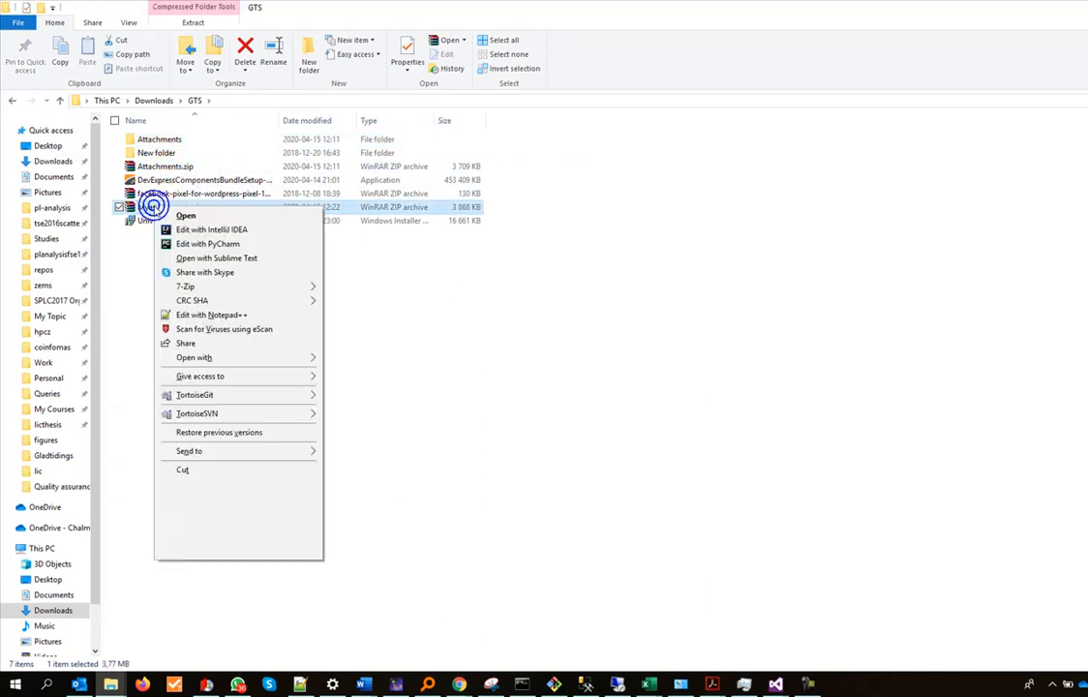
mouse_move(235, 287)
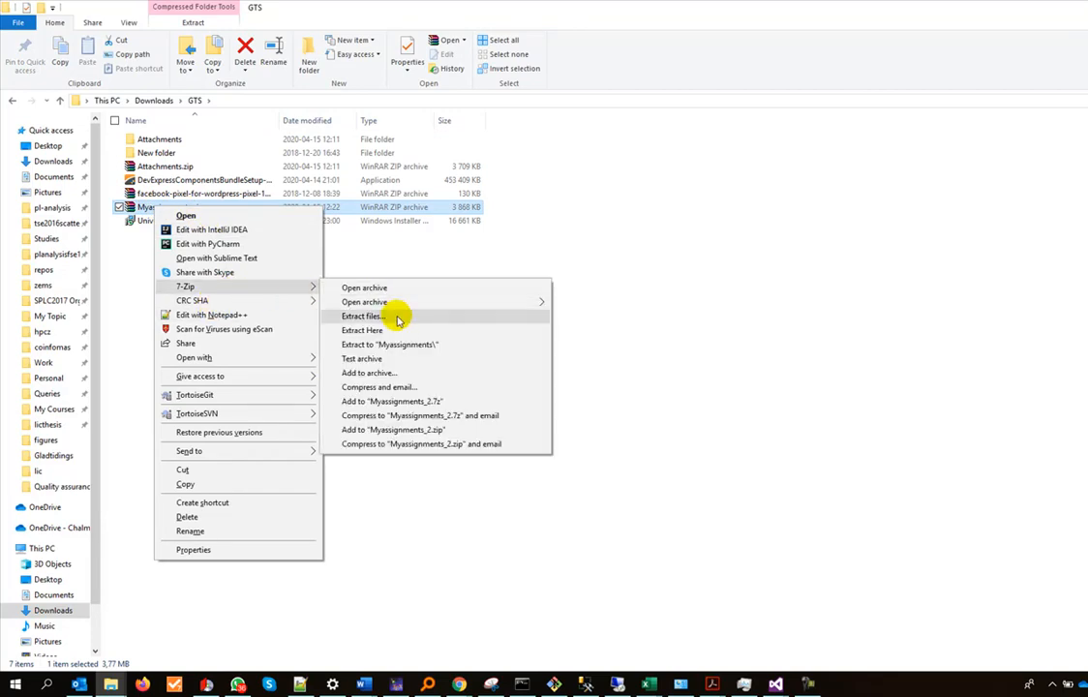
click(388, 344)
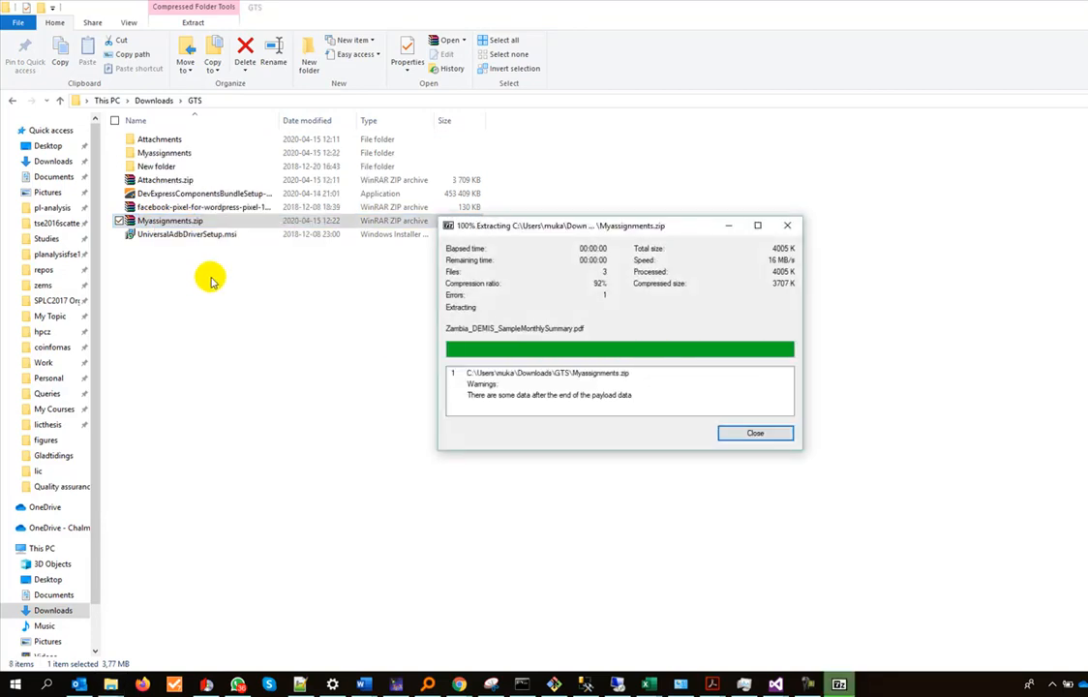
click(729, 434)
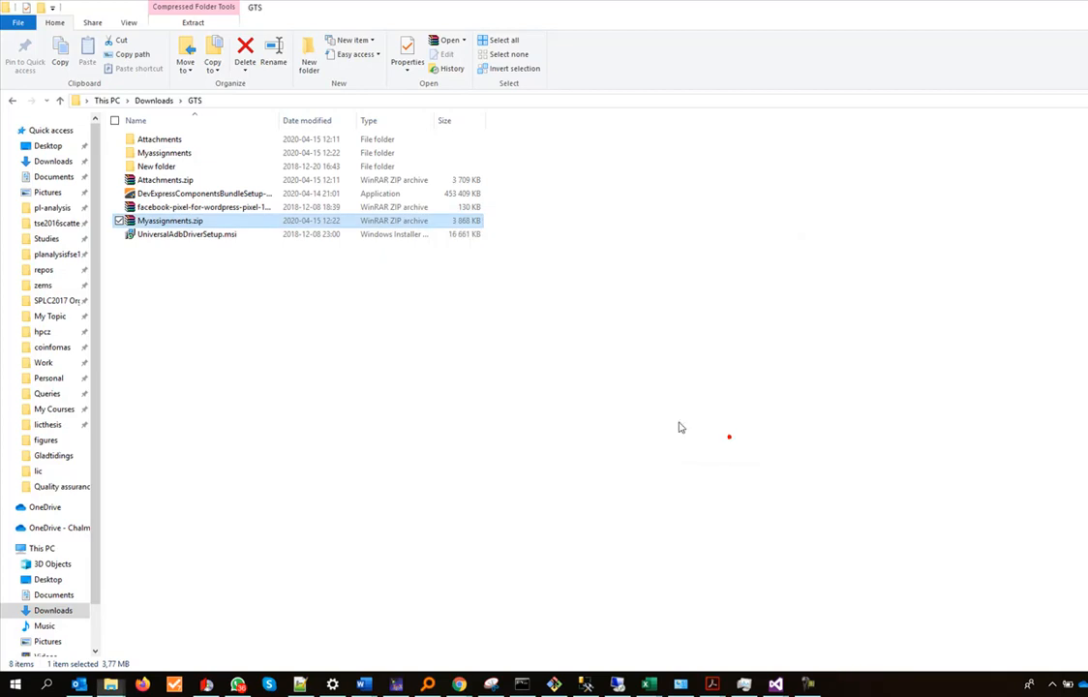
Check the files in the extracted Myassignments folder and return to the assignment page in the browser
double_click(159, 153)
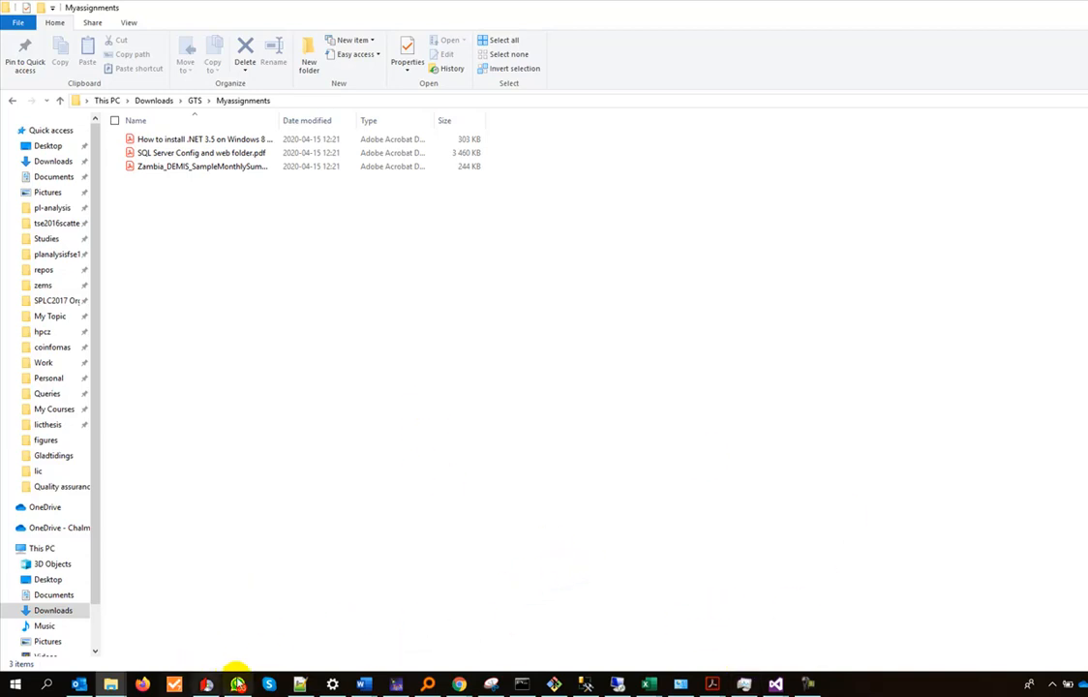
mouse_move(460, 685)
click(440, 642)
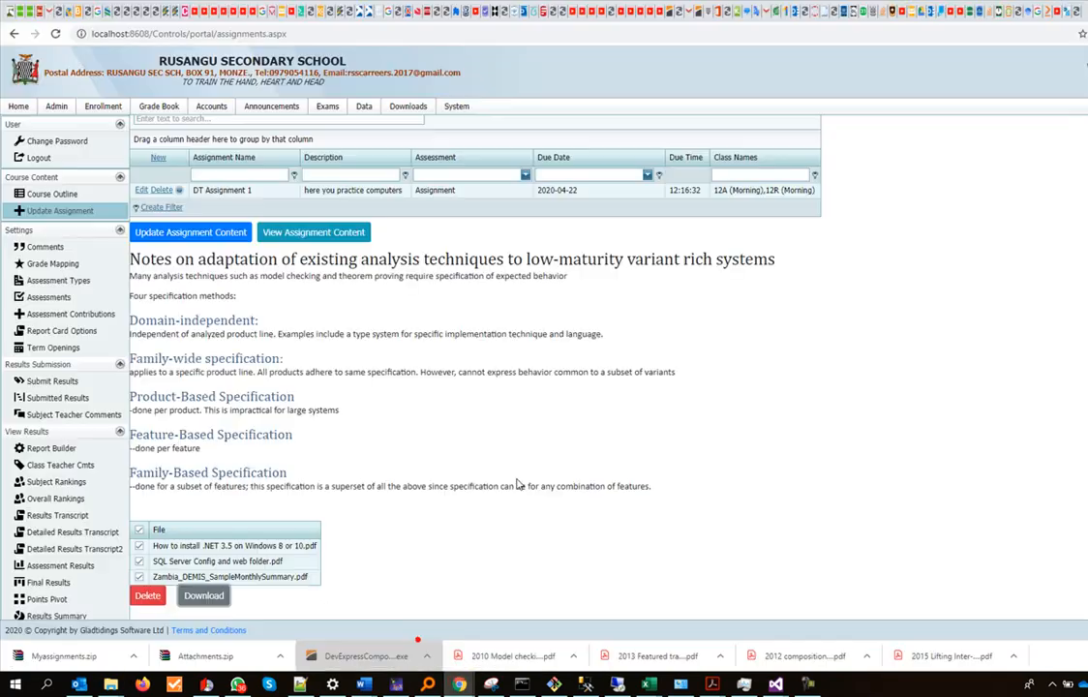